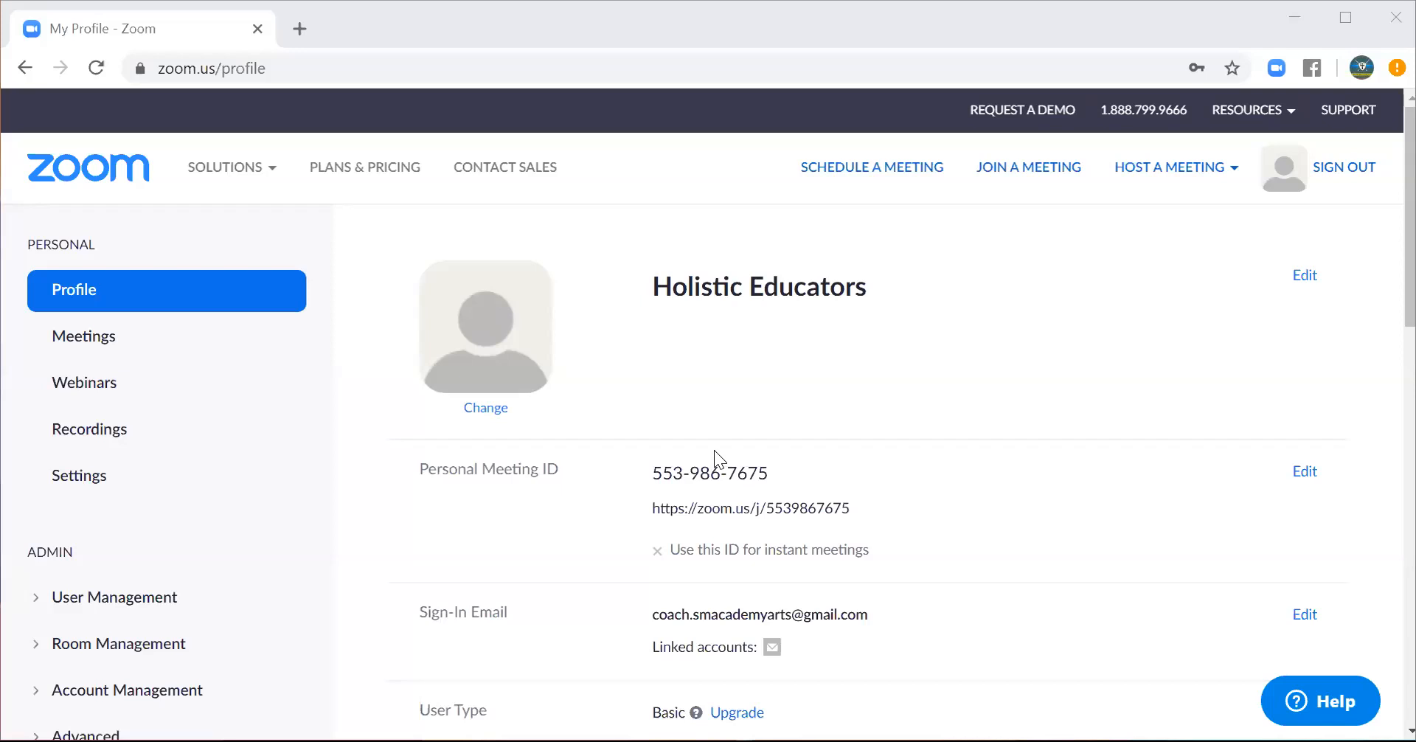
- Start scheduling a new meeting and fill its topic with the first suggested "One-on-One ESL Lesson" entry
click(101, 342)
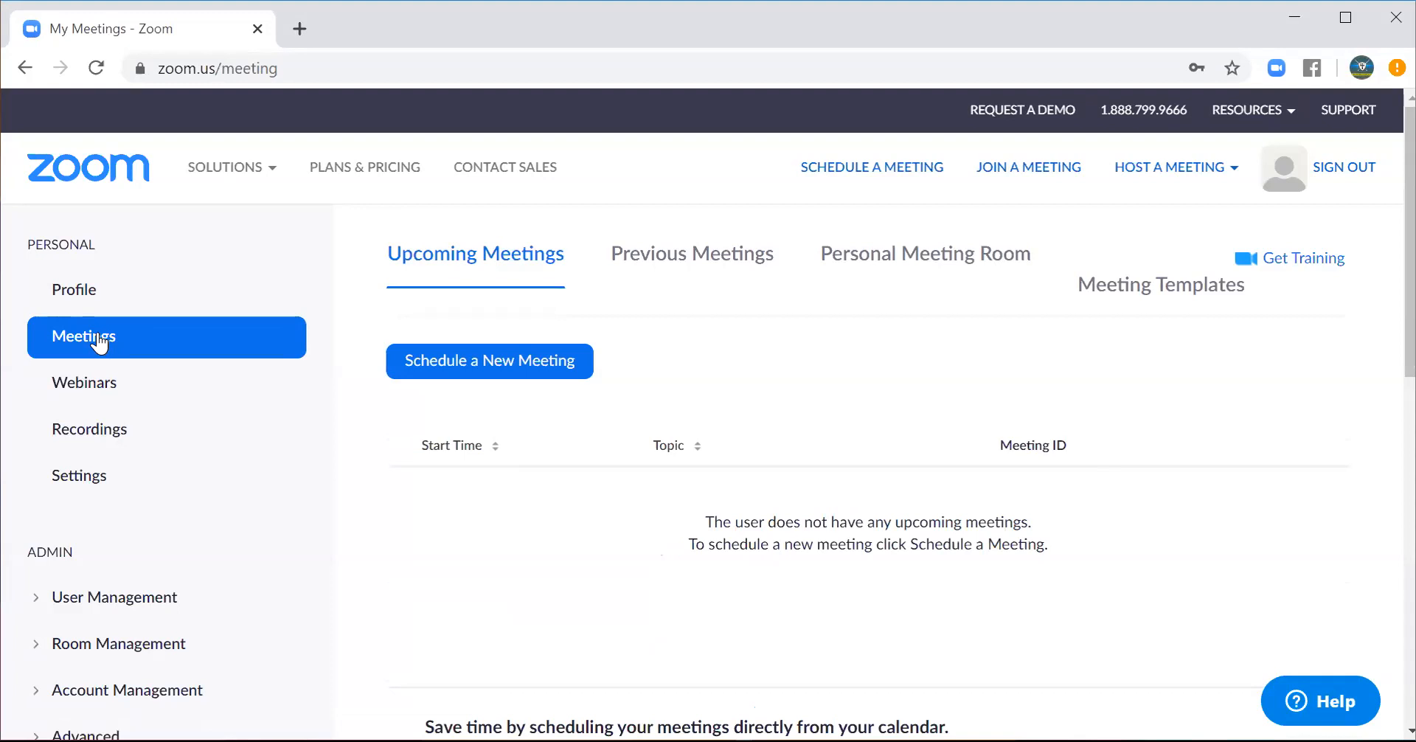
click(545, 379)
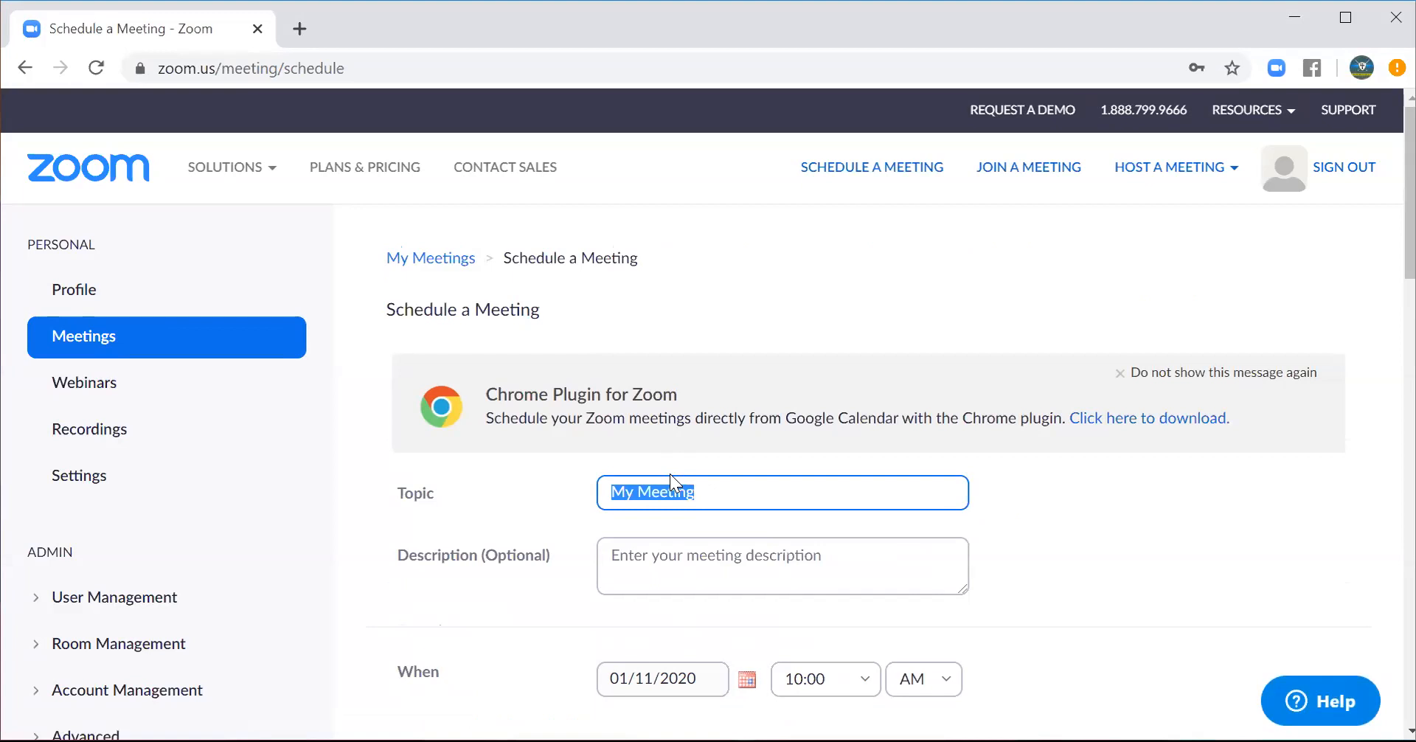
text(One-O)
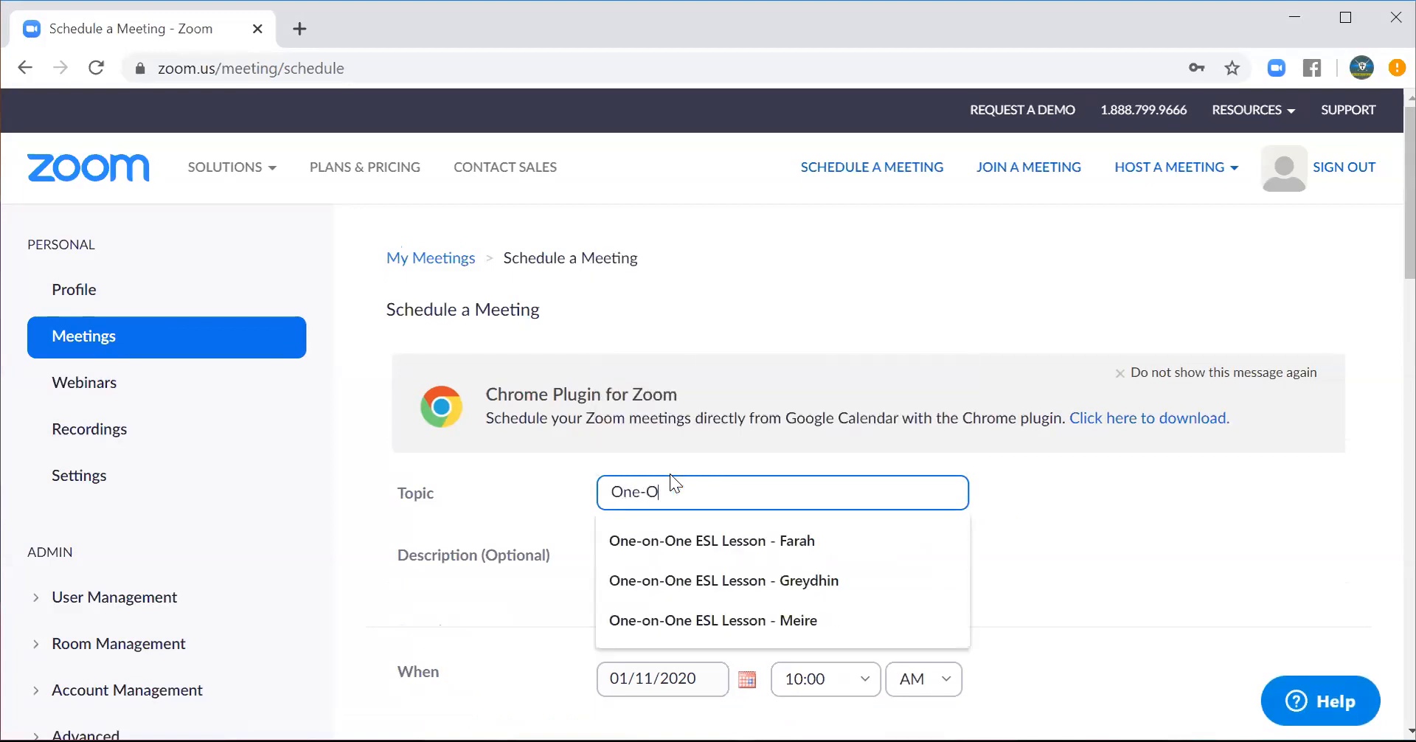
text(ne)
key(BackSpace)
click(683, 553)
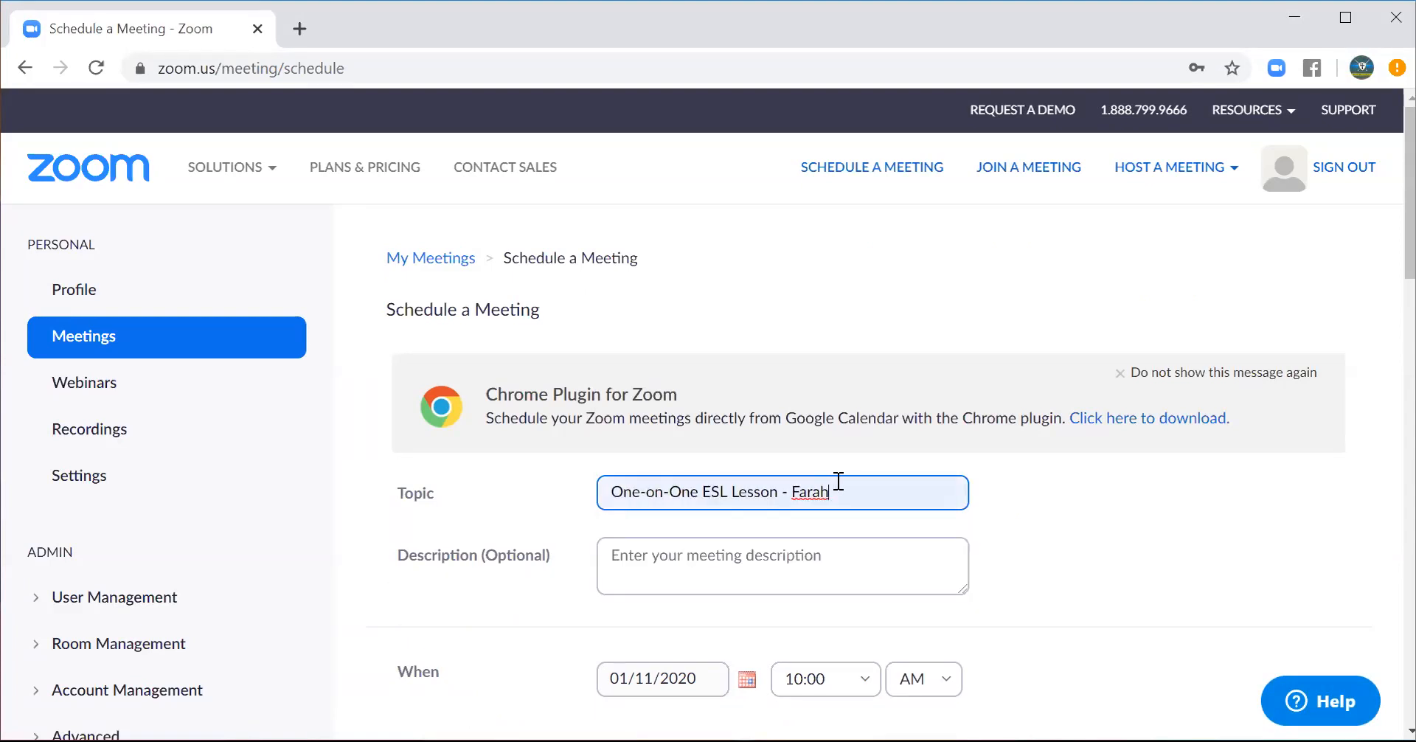
- Replace the student's name at the end of the topic with the new student's first name and last initial
key(BackSpace)
key(BackSpace)
key(BackSpace)
key(BackSpace)
key(BackSpace)
text(John)
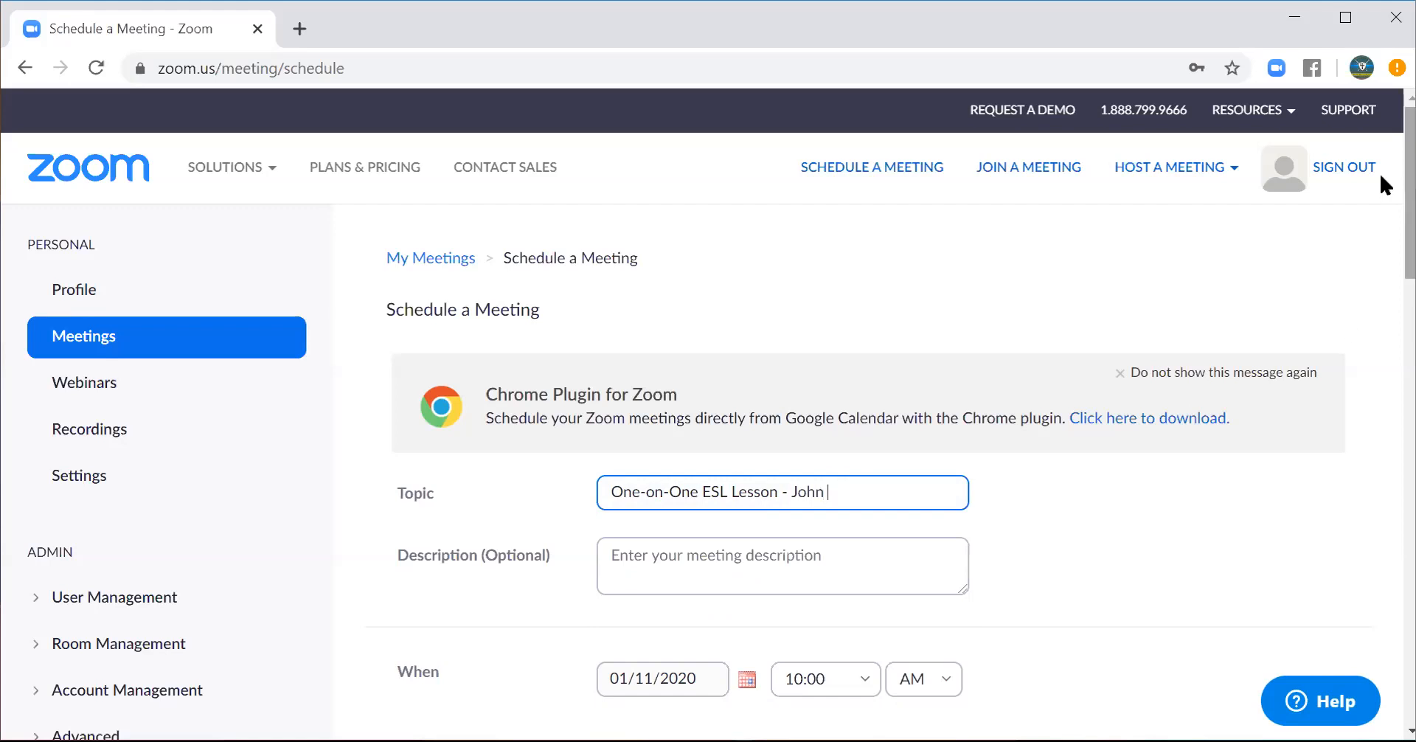
text(M.)
- Make the meeting recurring and set its recurrence to Weekly
scroll(1380, 190, down, 2)
scroll(1381, 203, down, 1)
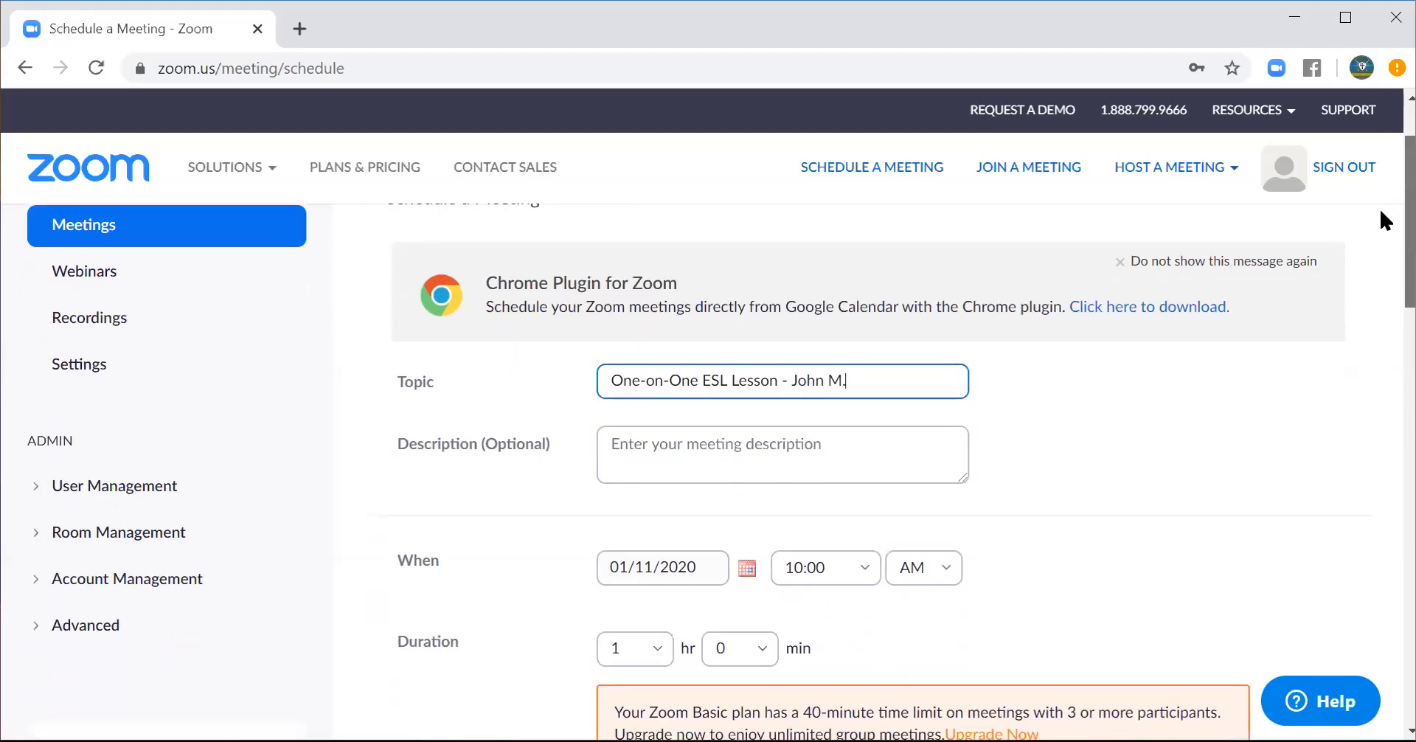
scroll(1384, 229, down, 2)
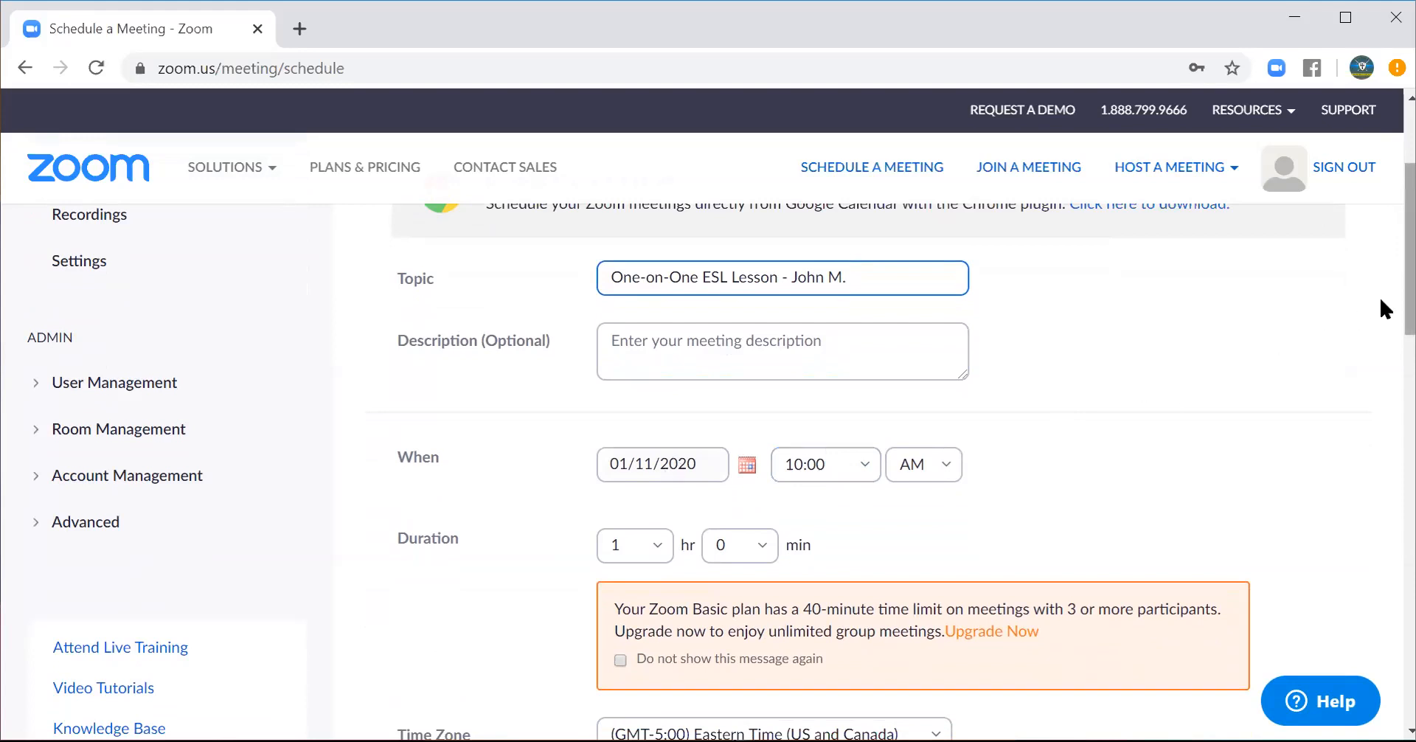
scroll(1381, 303, down, 3)
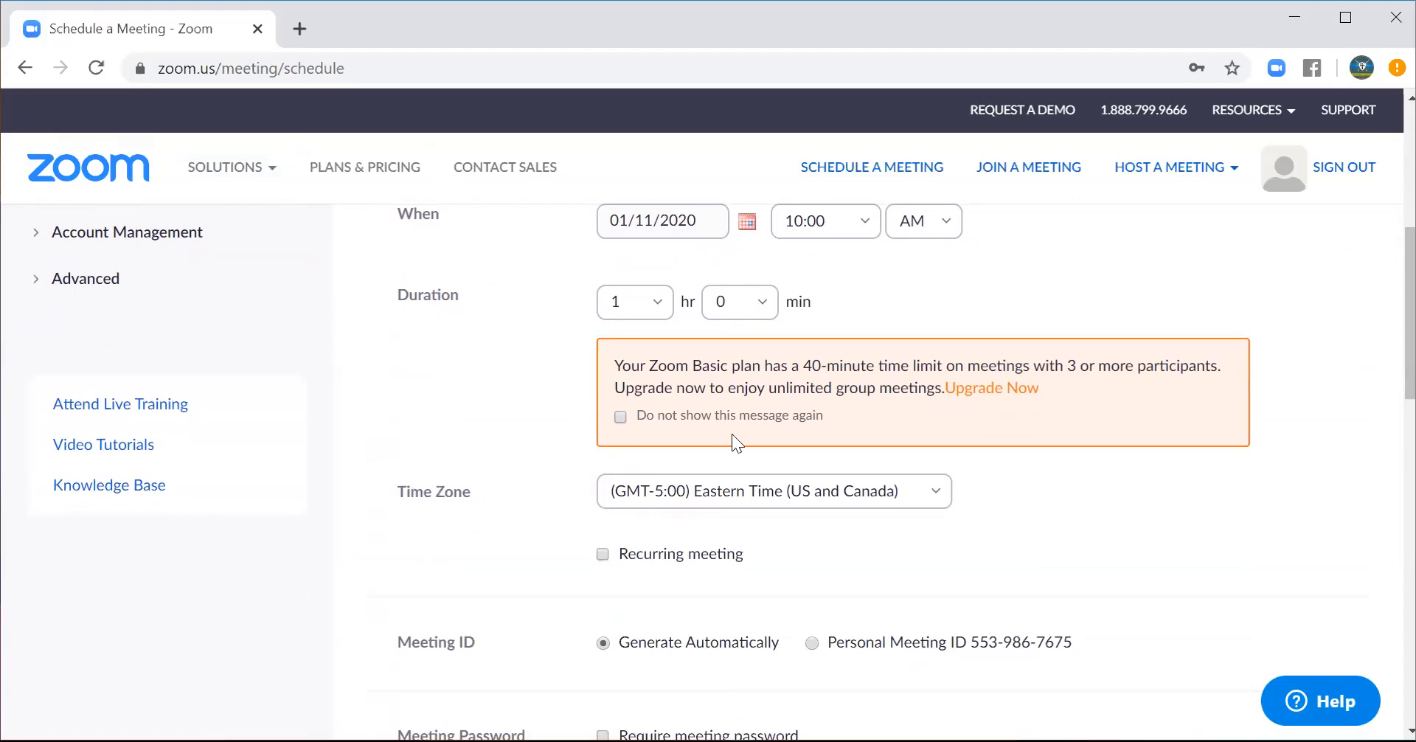
scroll(1379, 369, down, 2)
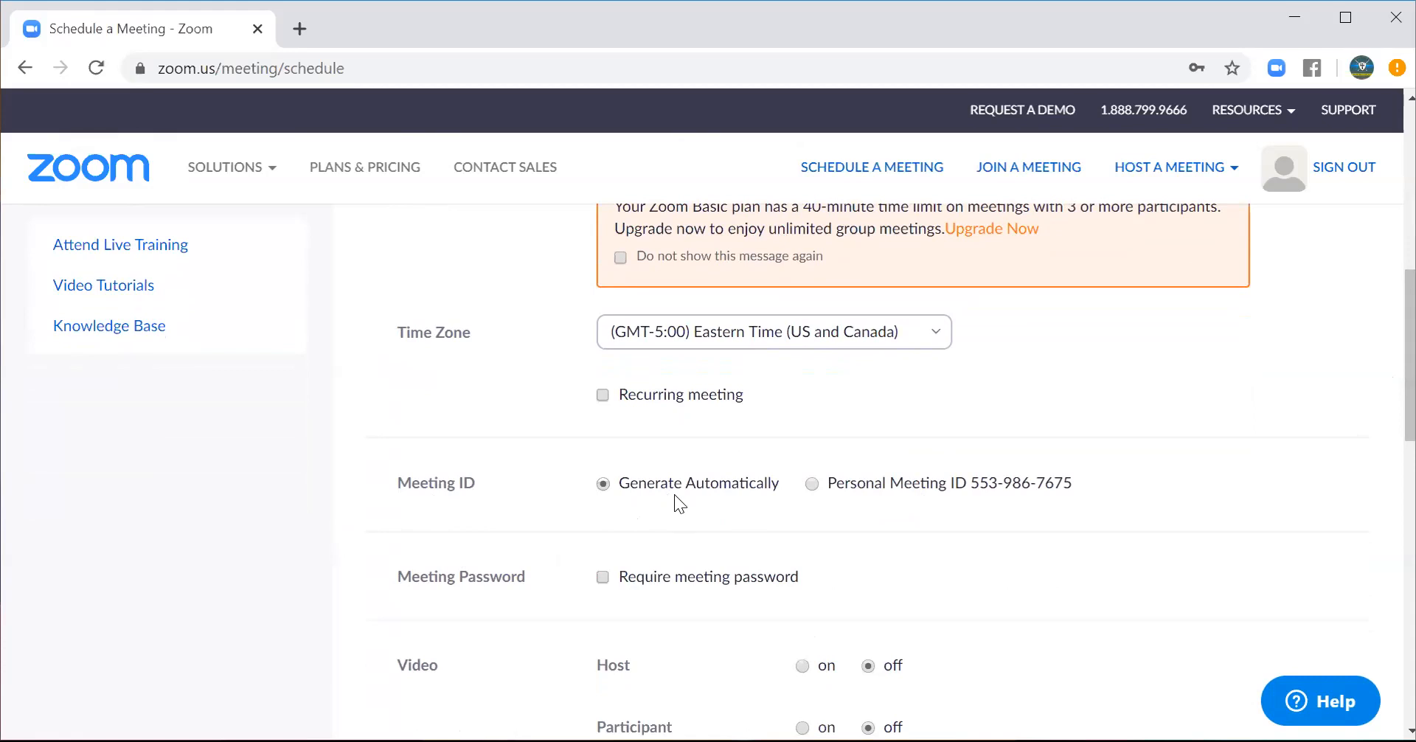
click(602, 396)
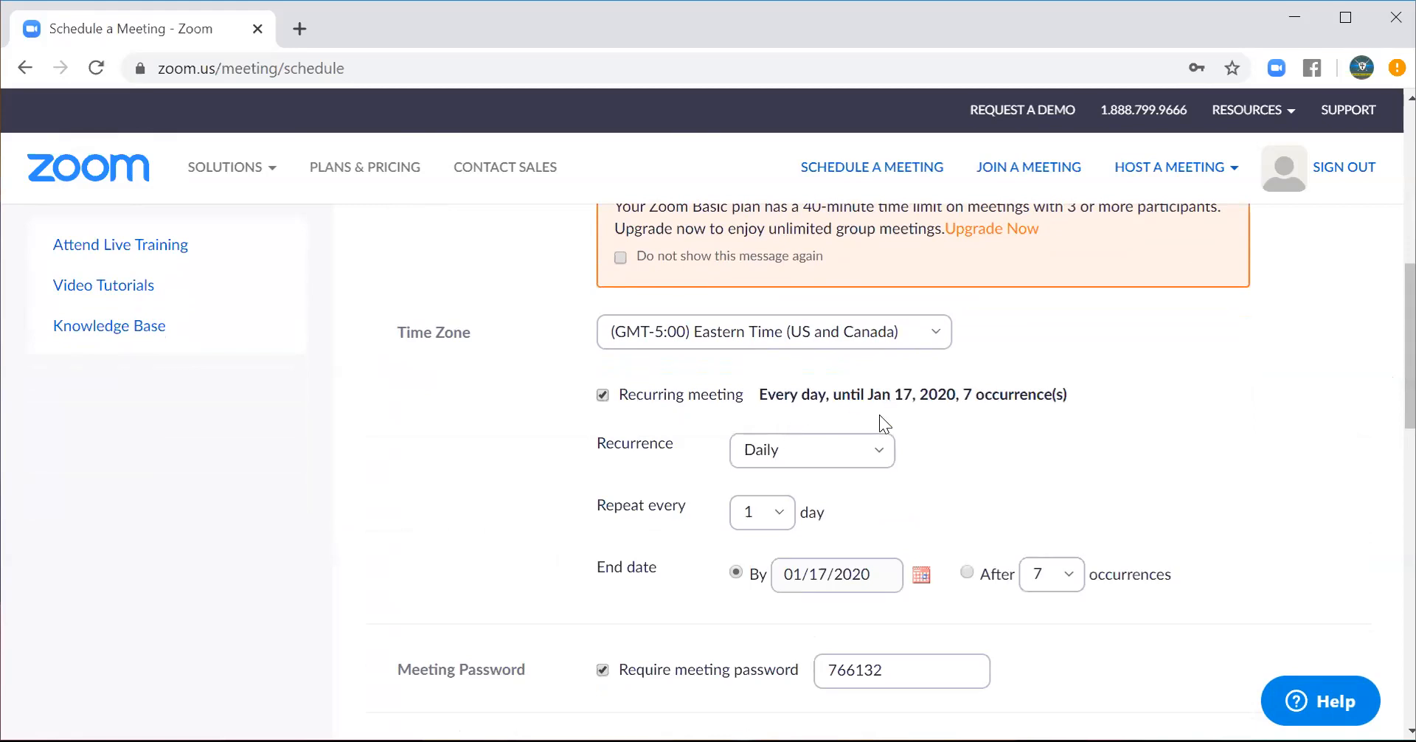
click(881, 456)
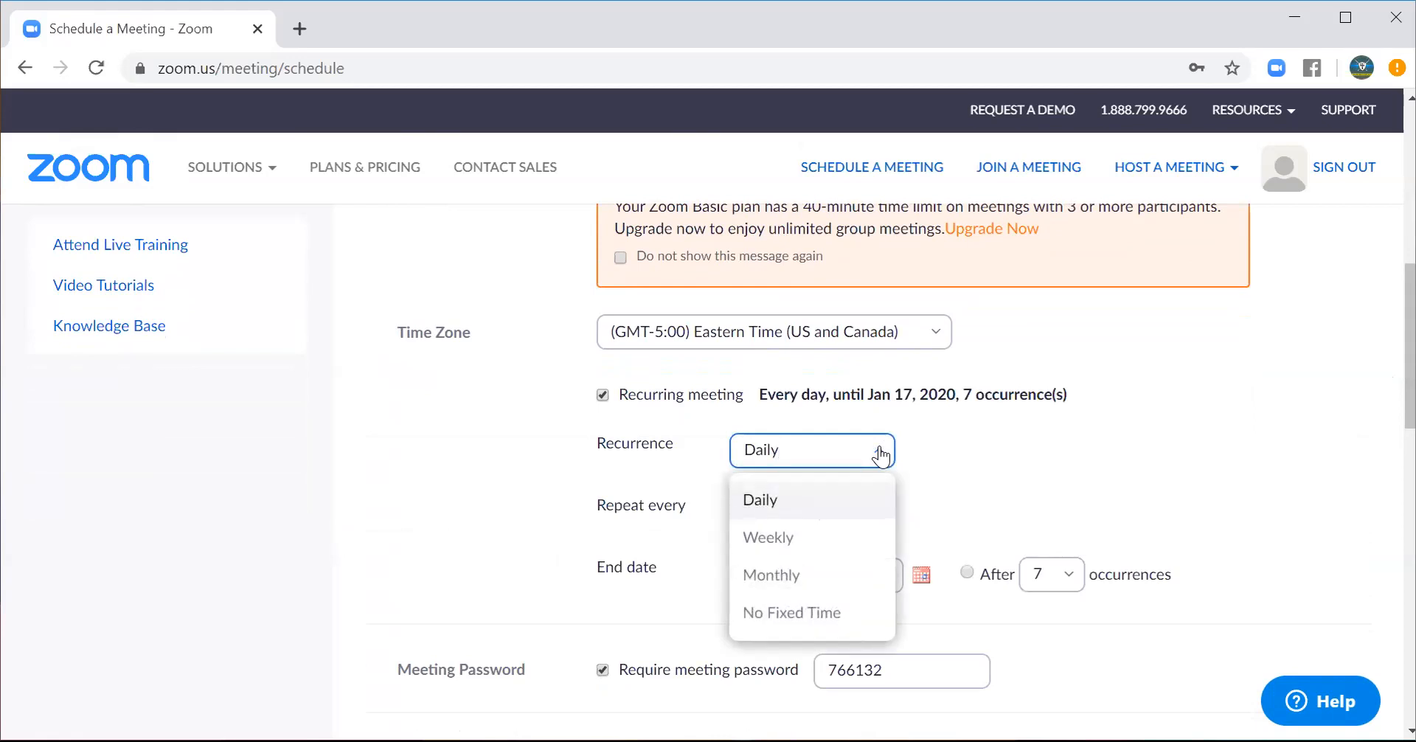
click(881, 457)
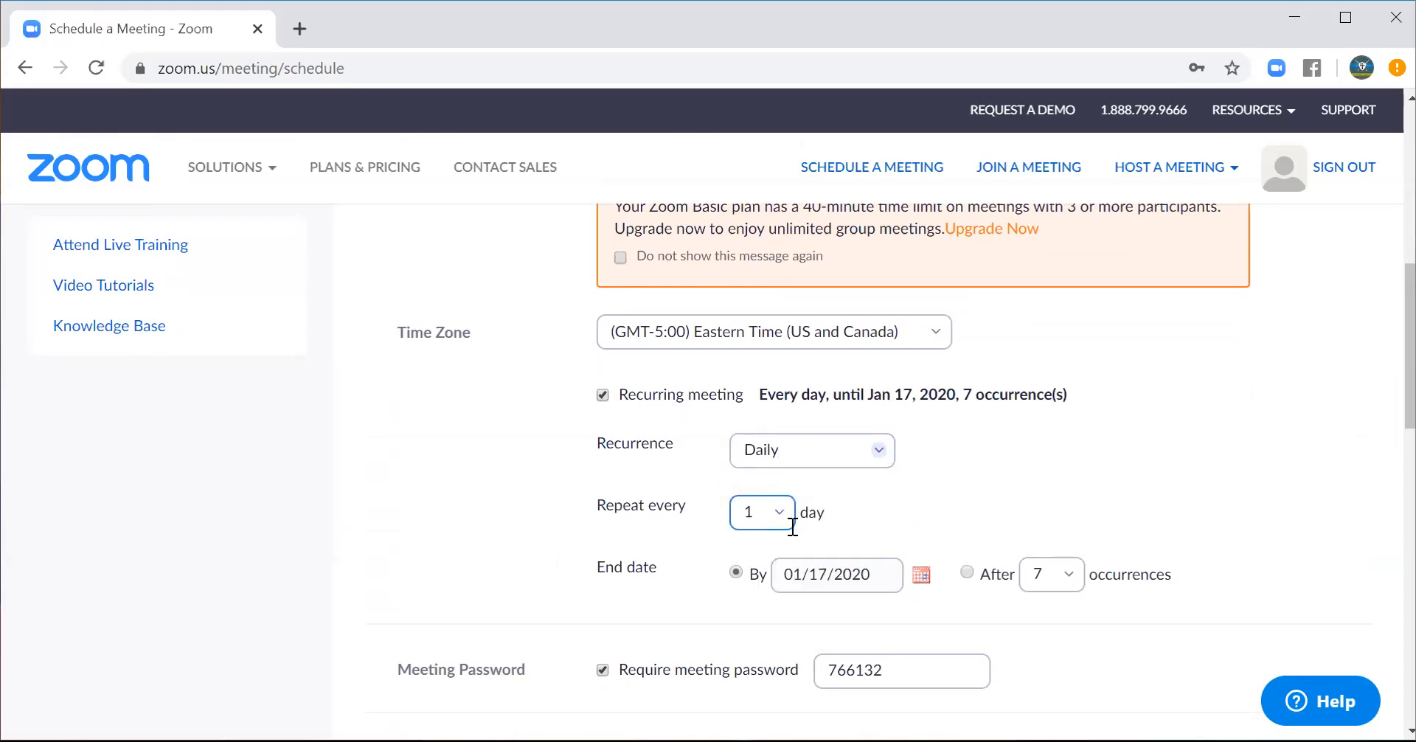
click(845, 446)
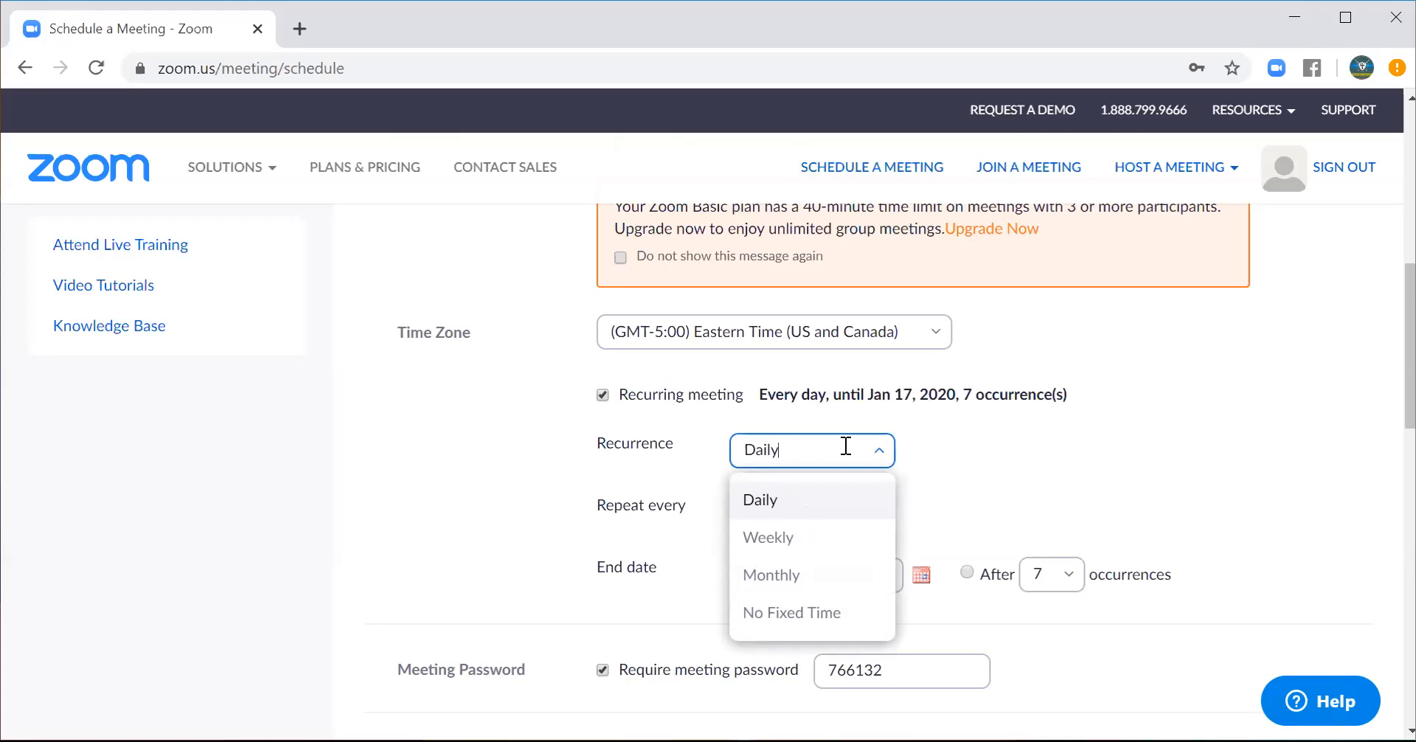
click(838, 546)
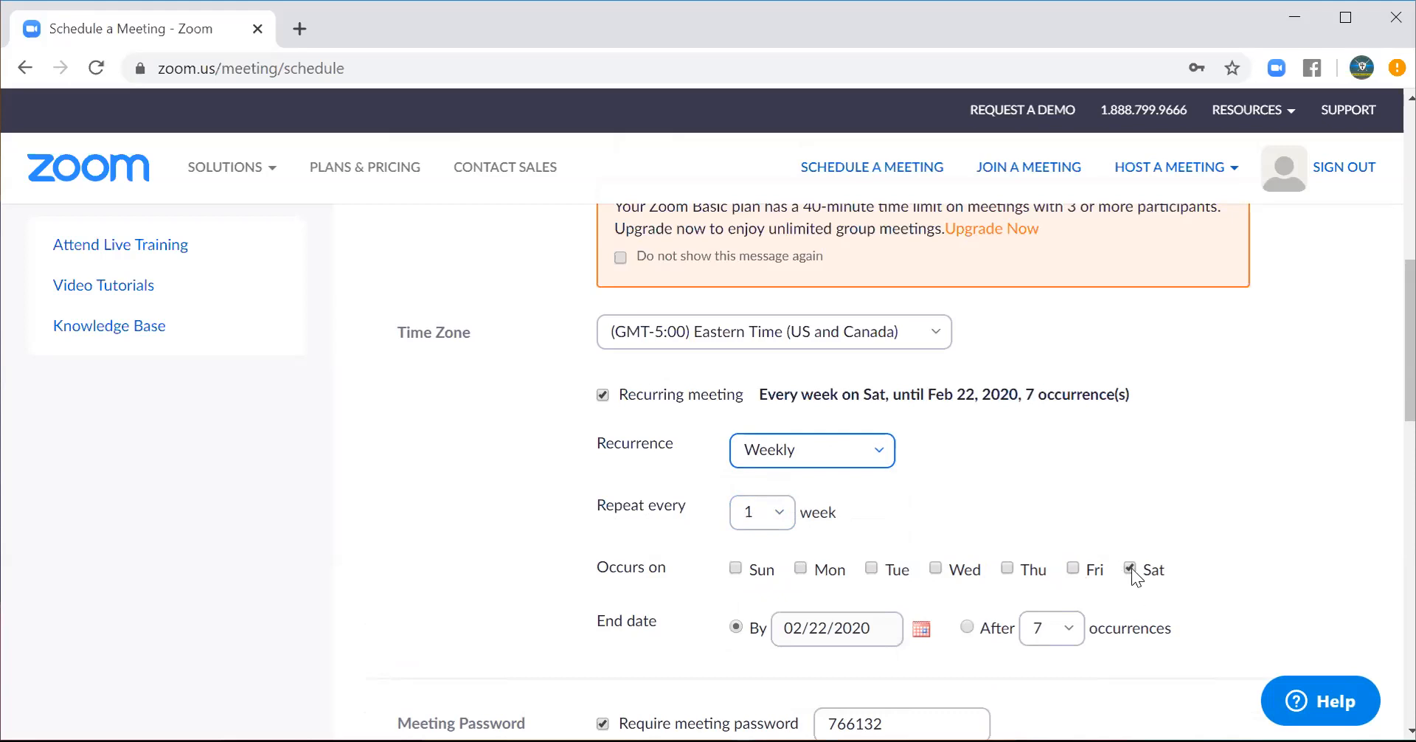
- Turn the recurring meeting option off, look over the one-time meeting settings, and turn recurrence back on
scroll(1381, 397, down, 1)
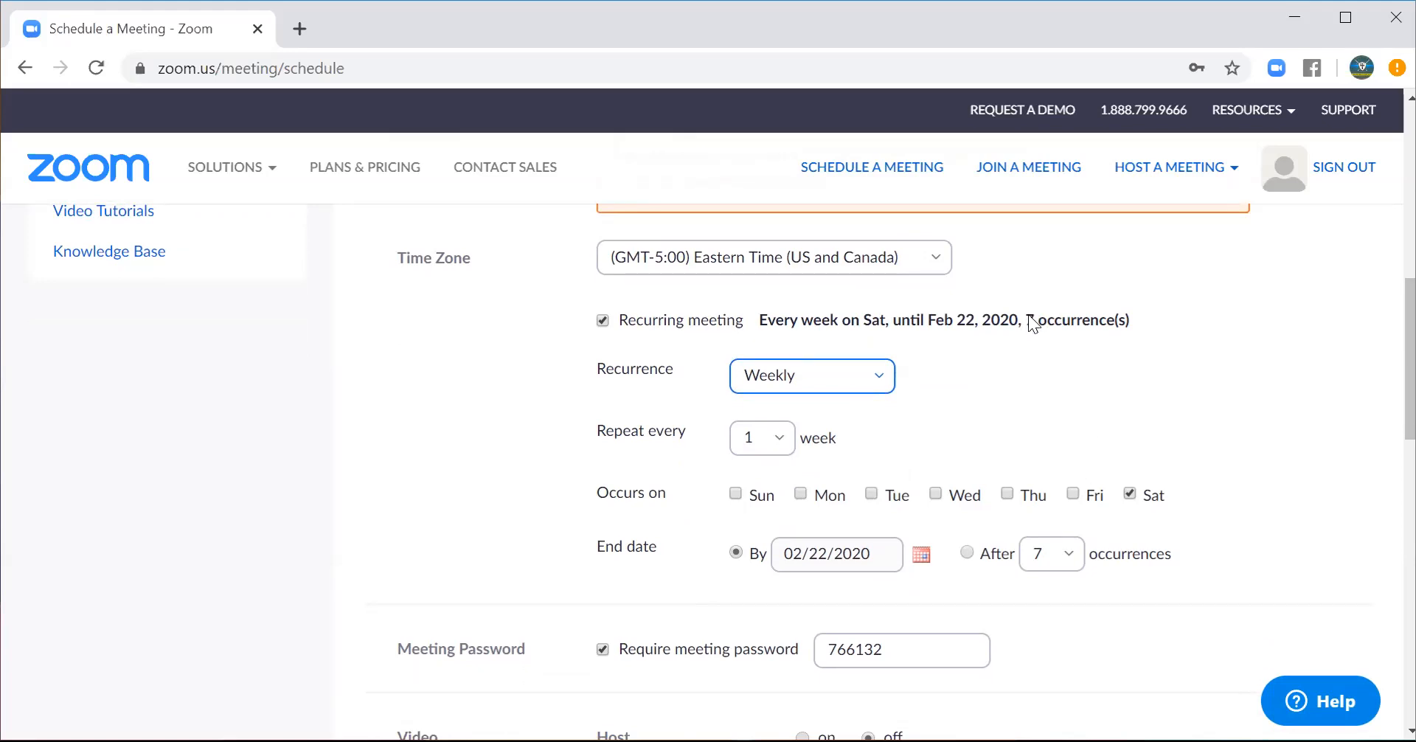
click(1051, 321)
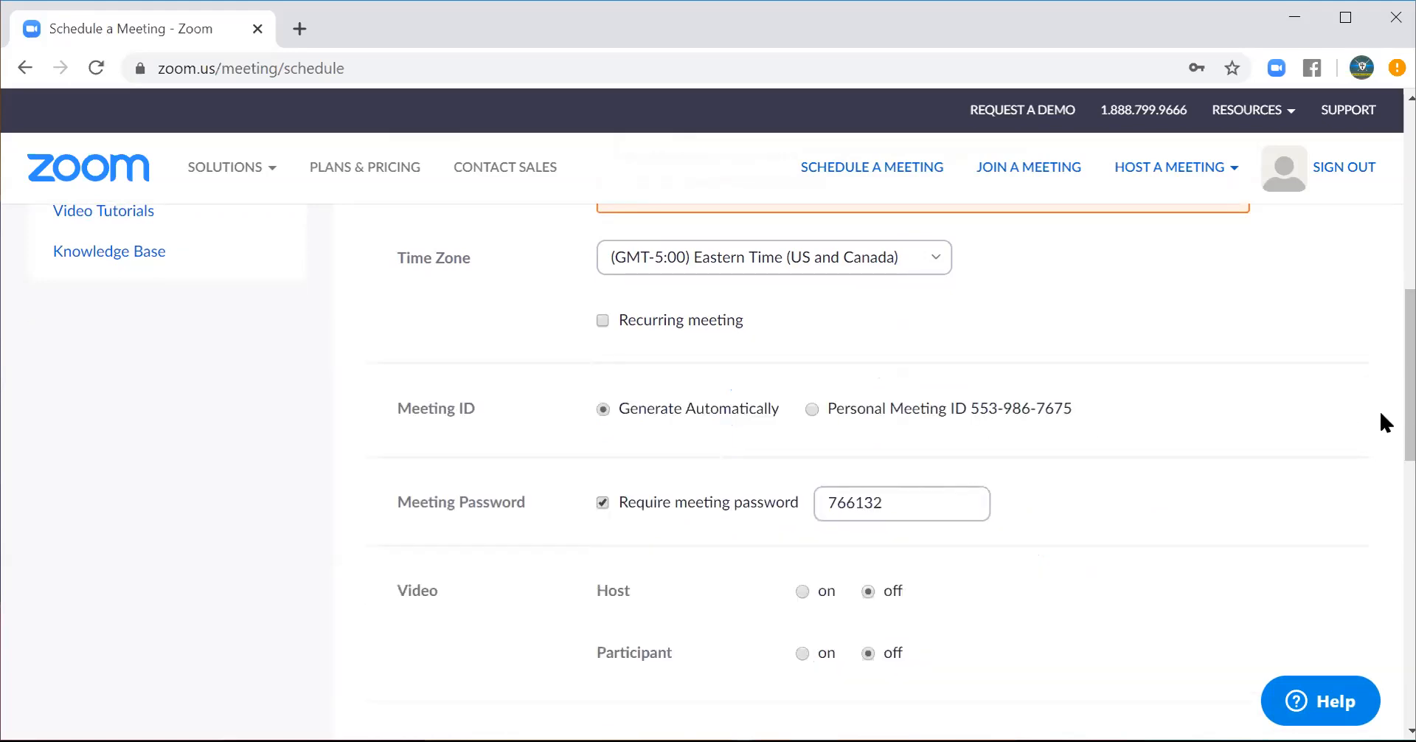
scroll(1381, 443, down, 2)
scroll(1385, 452, up, 1)
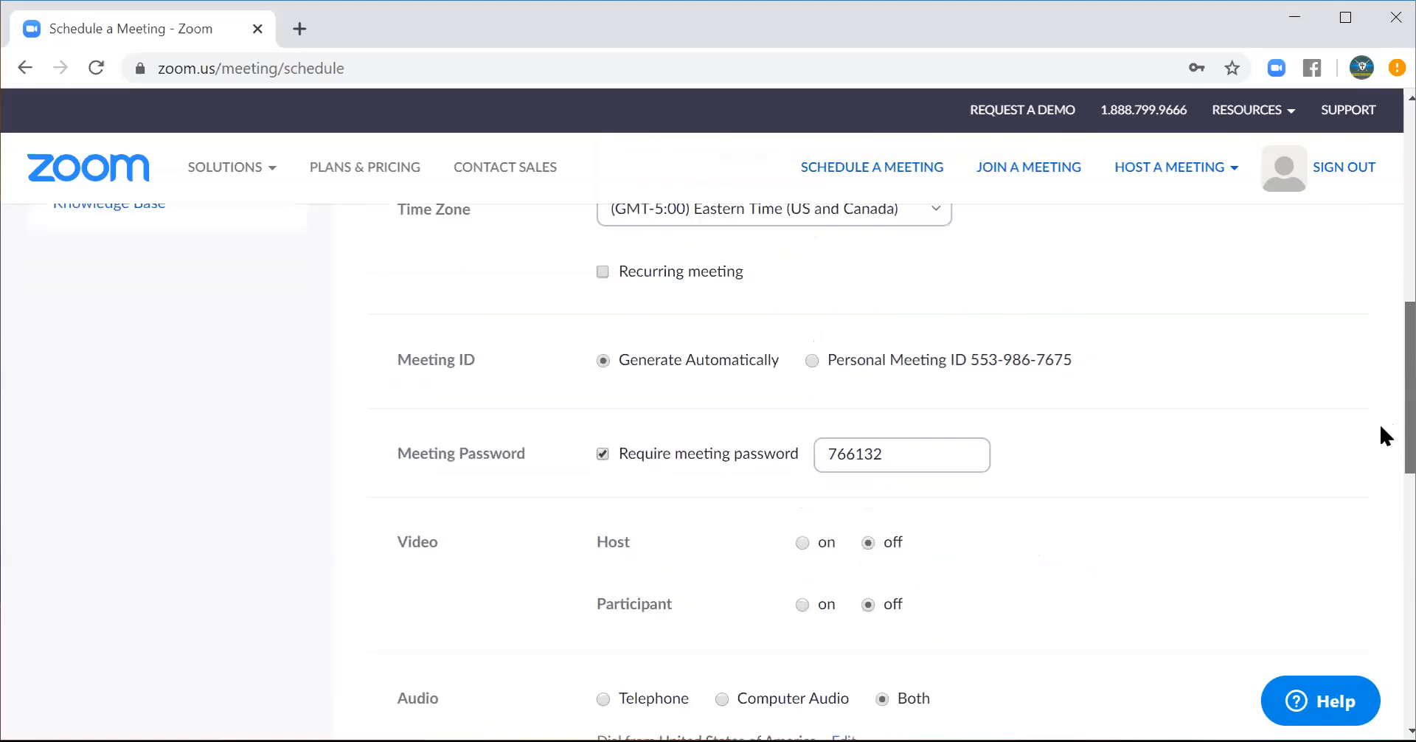
scroll(1380, 428, down, 2)
scroll(1381, 472, up, 3)
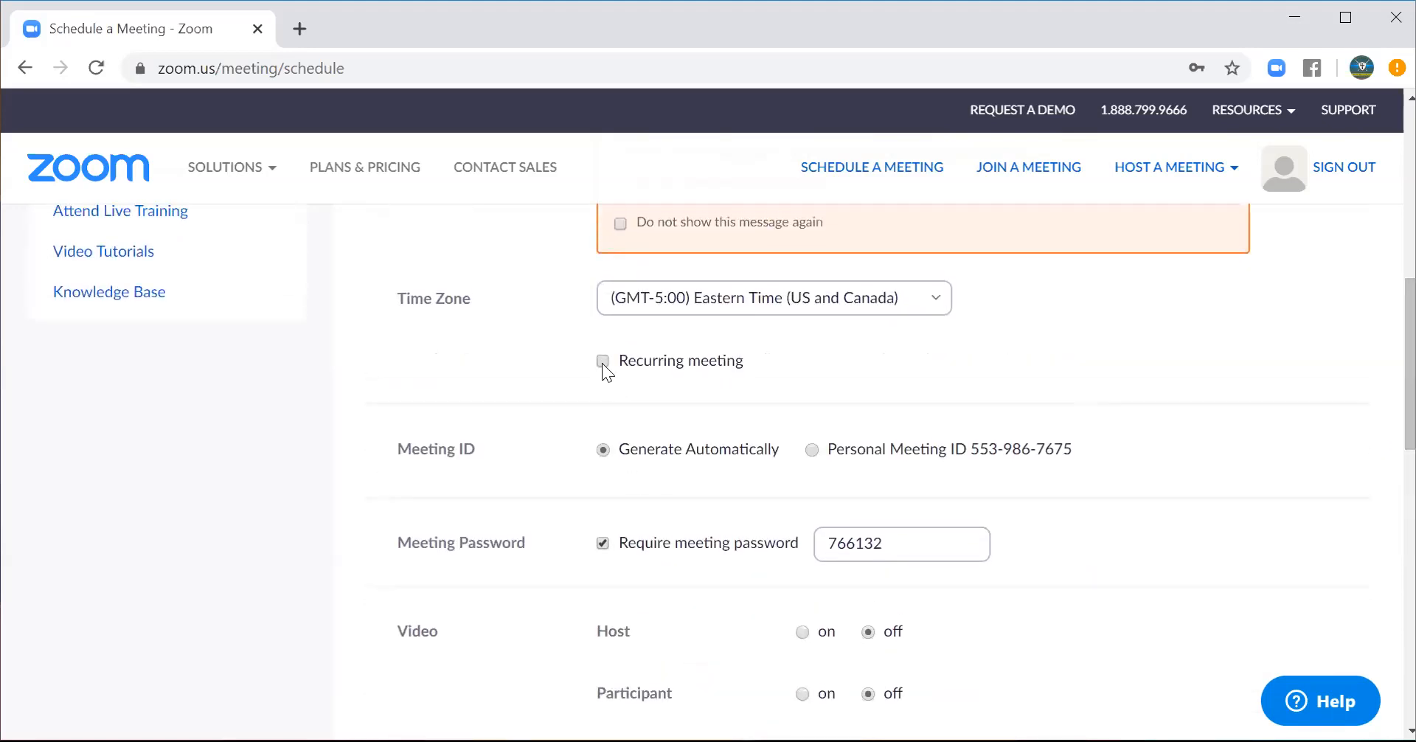
click(602, 361)
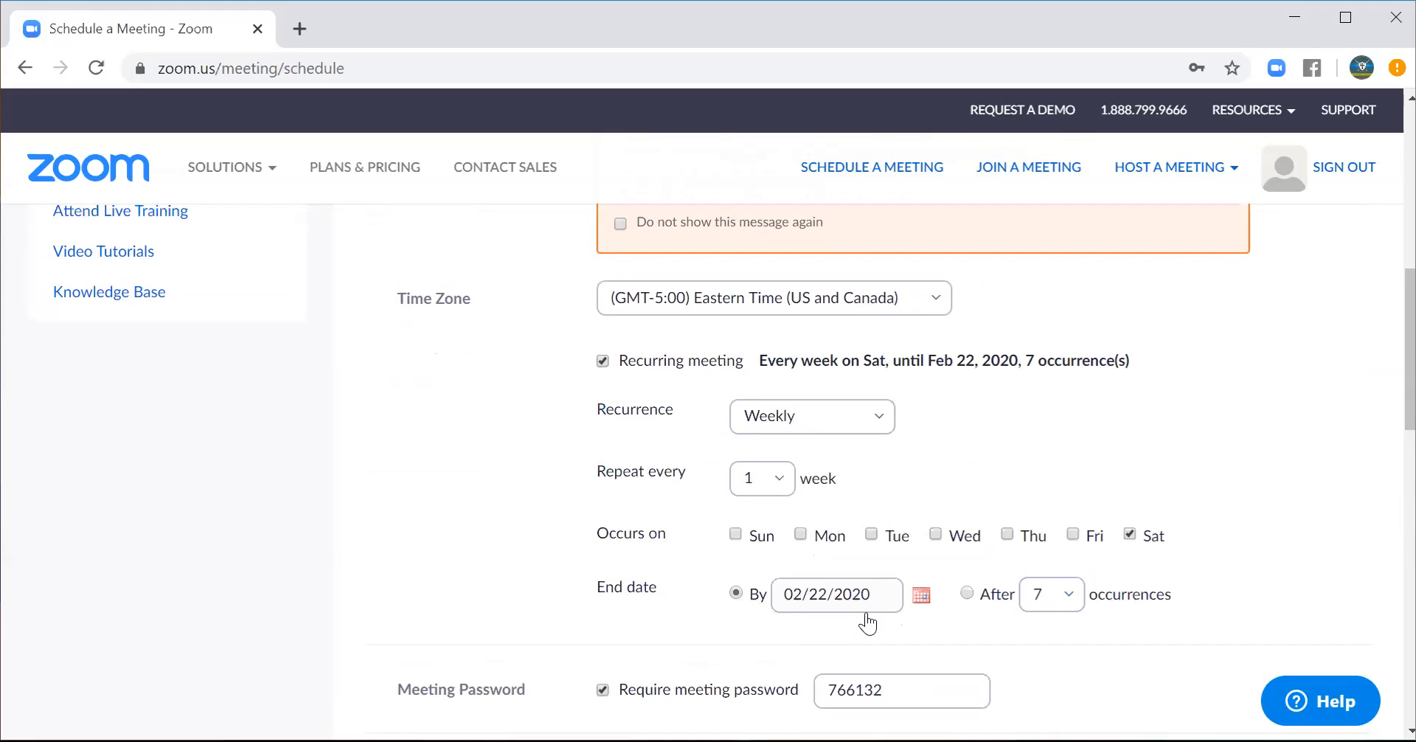
- Set the recurrence end date to 02/29/2020 and remove the meeting password requirement
click(919, 599)
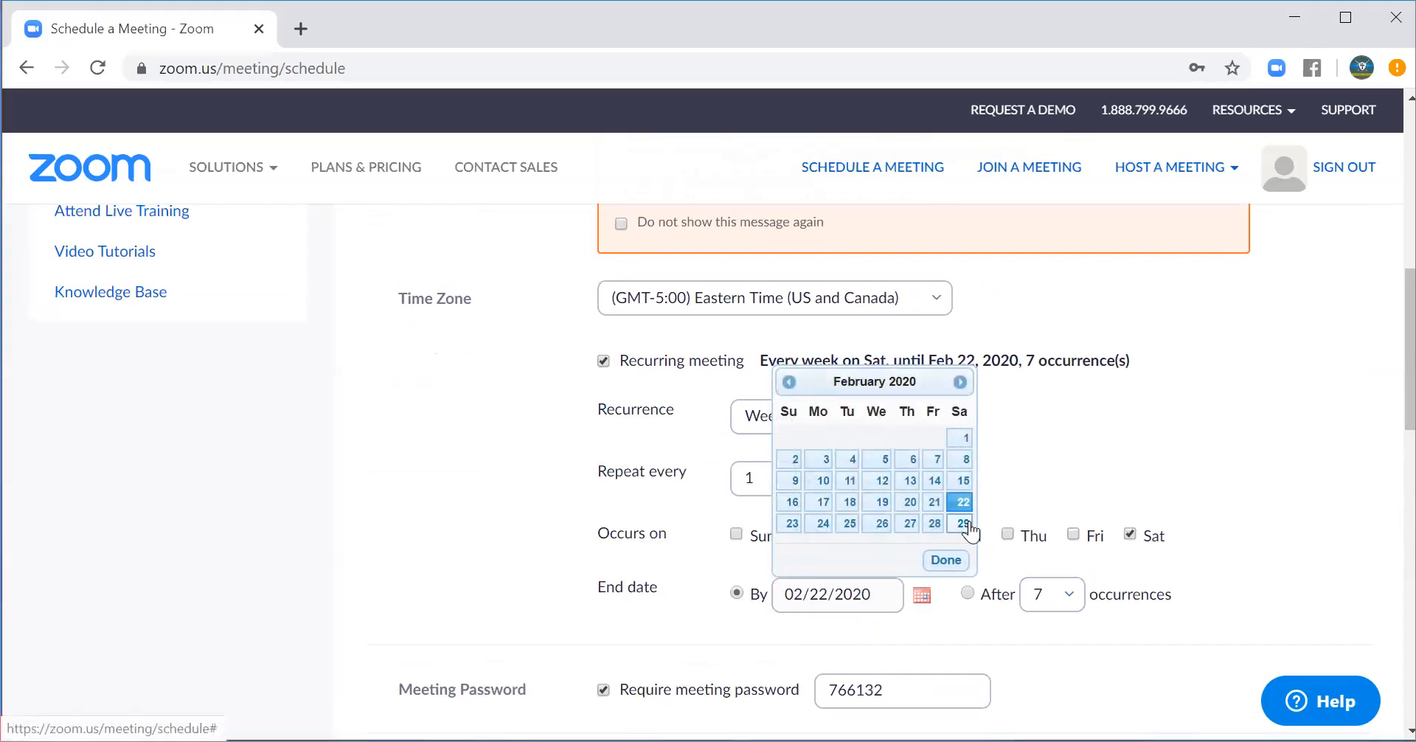
click(963, 523)
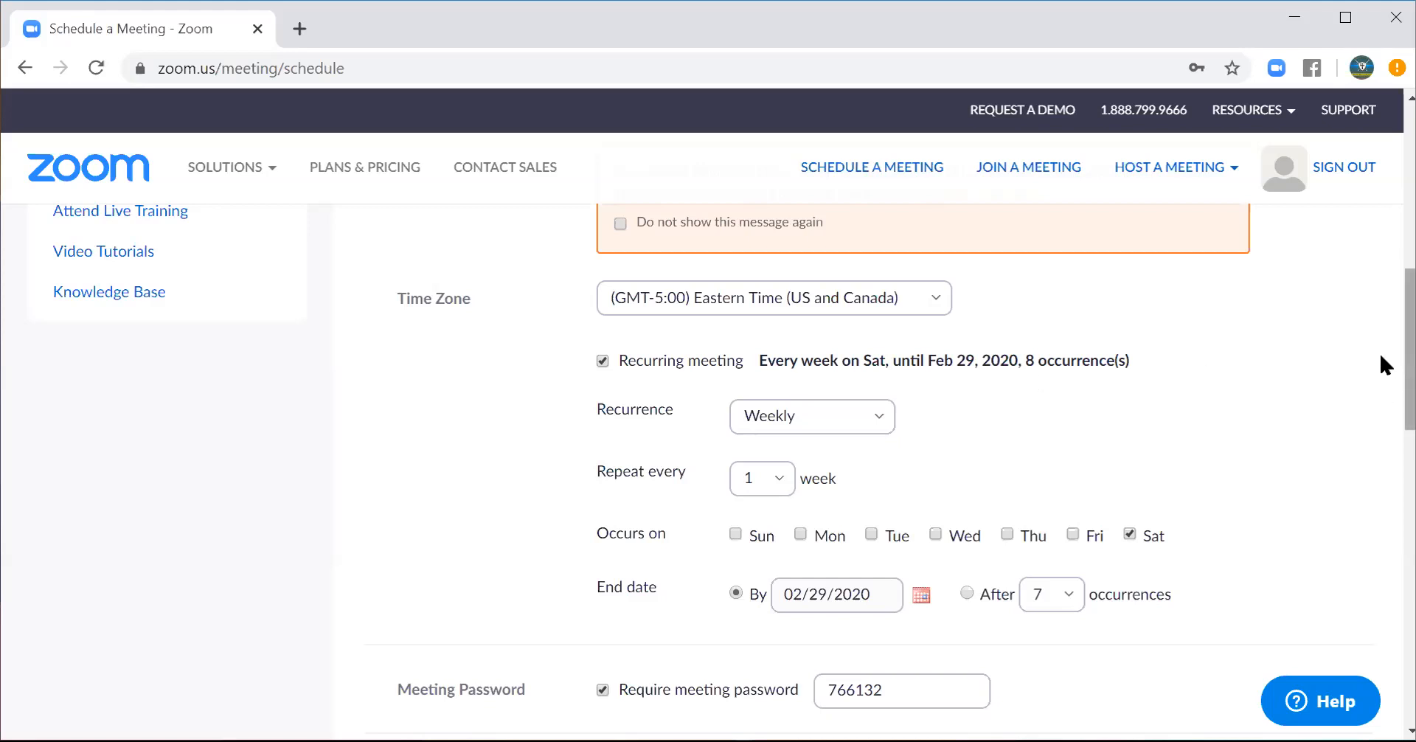
scroll(1378, 351, down, 2)
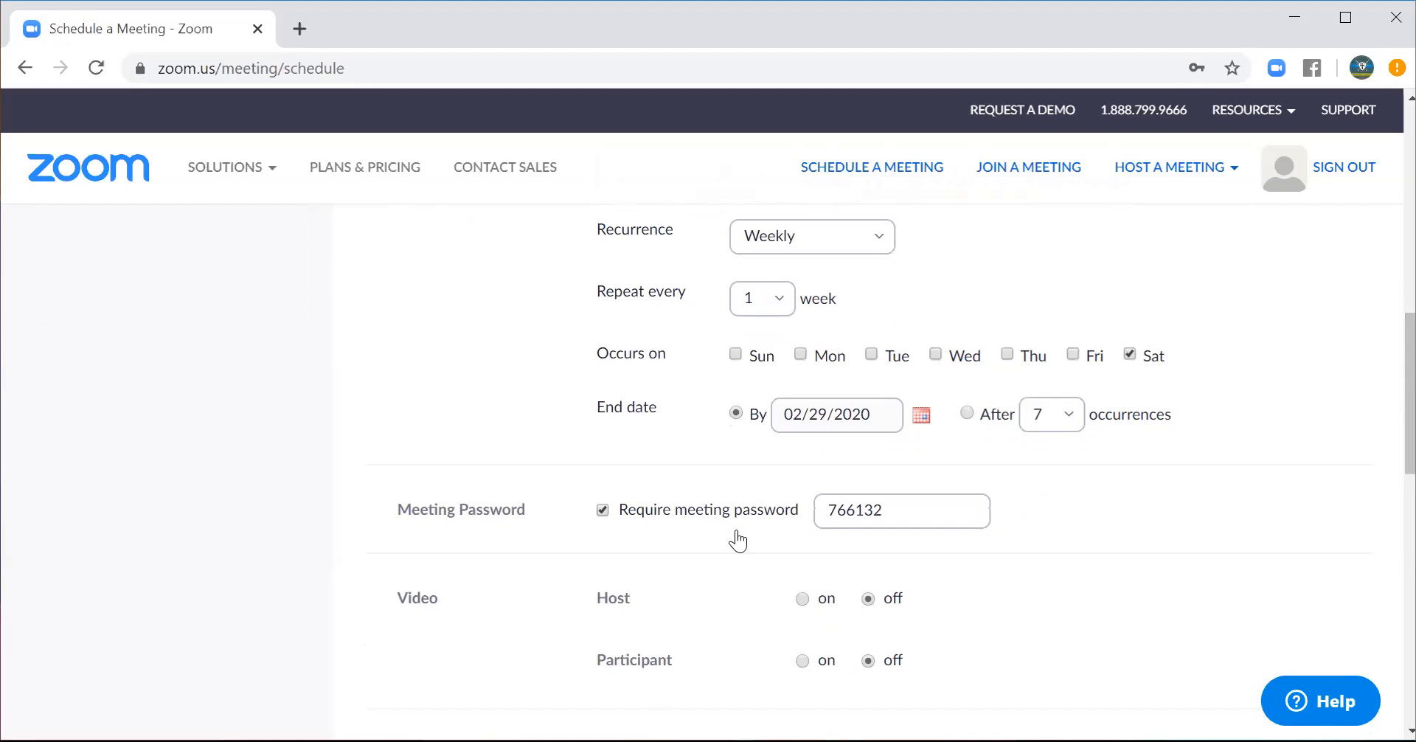
click(602, 510)
- Enable automatic recording of the meeting on the local computer and save the meeting
scroll(604, 522, down, 1)
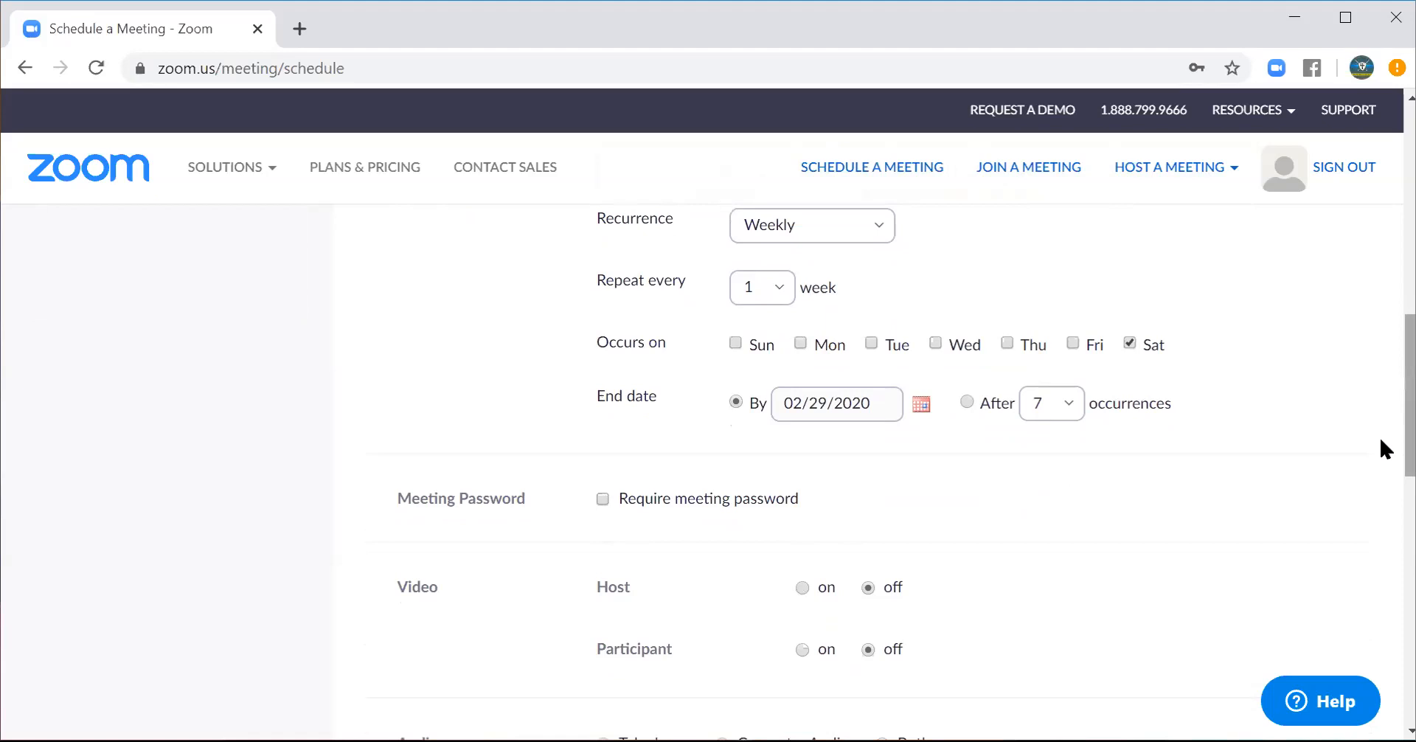
scroll(1381, 457, down, 2)
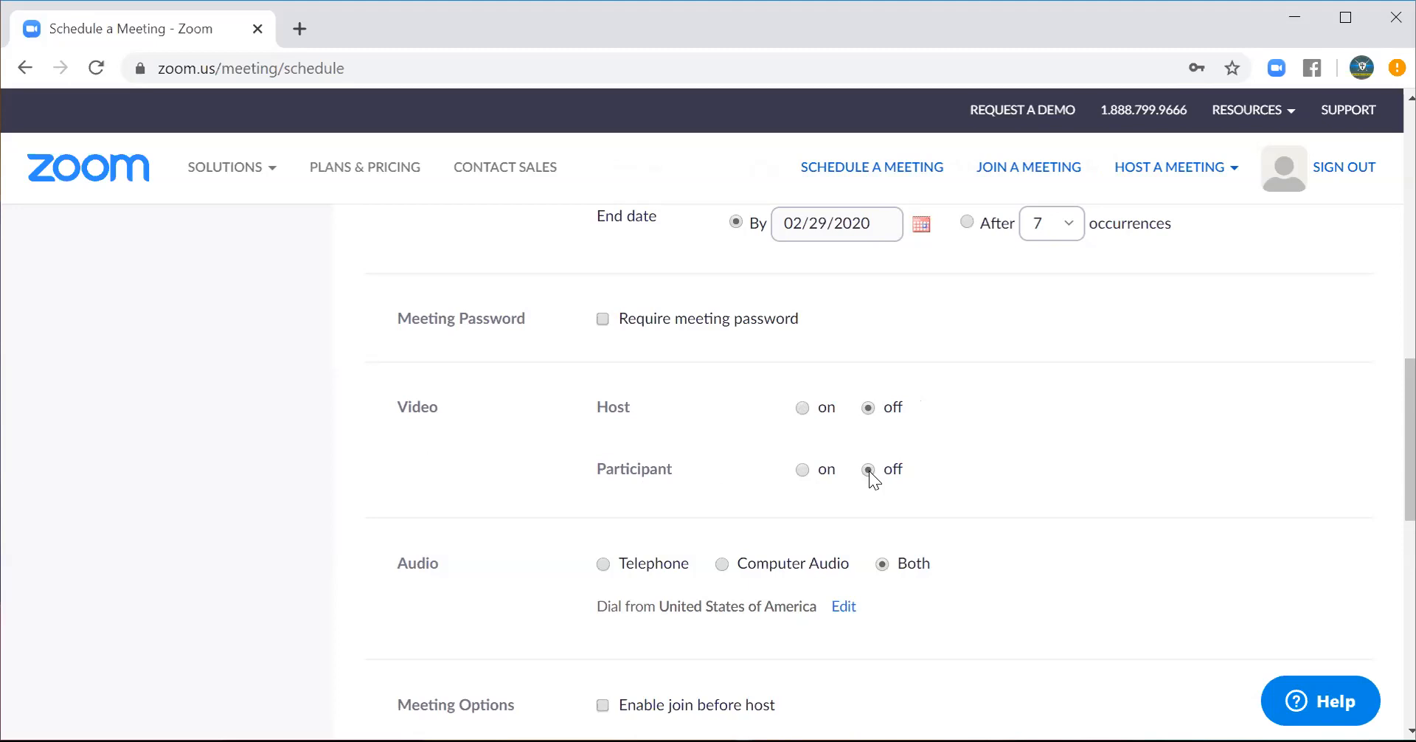
scroll(1378, 474, down, 1)
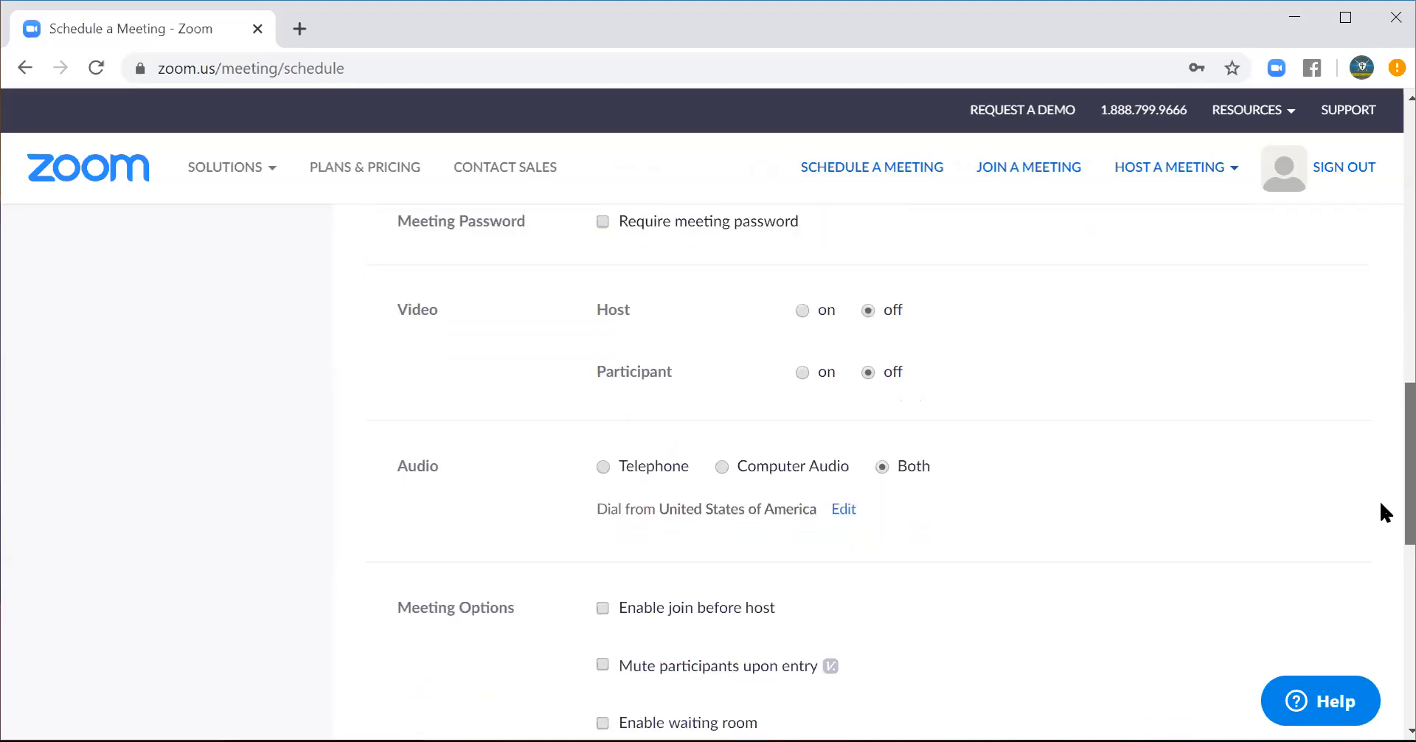
scroll(1379, 506, down, 1)
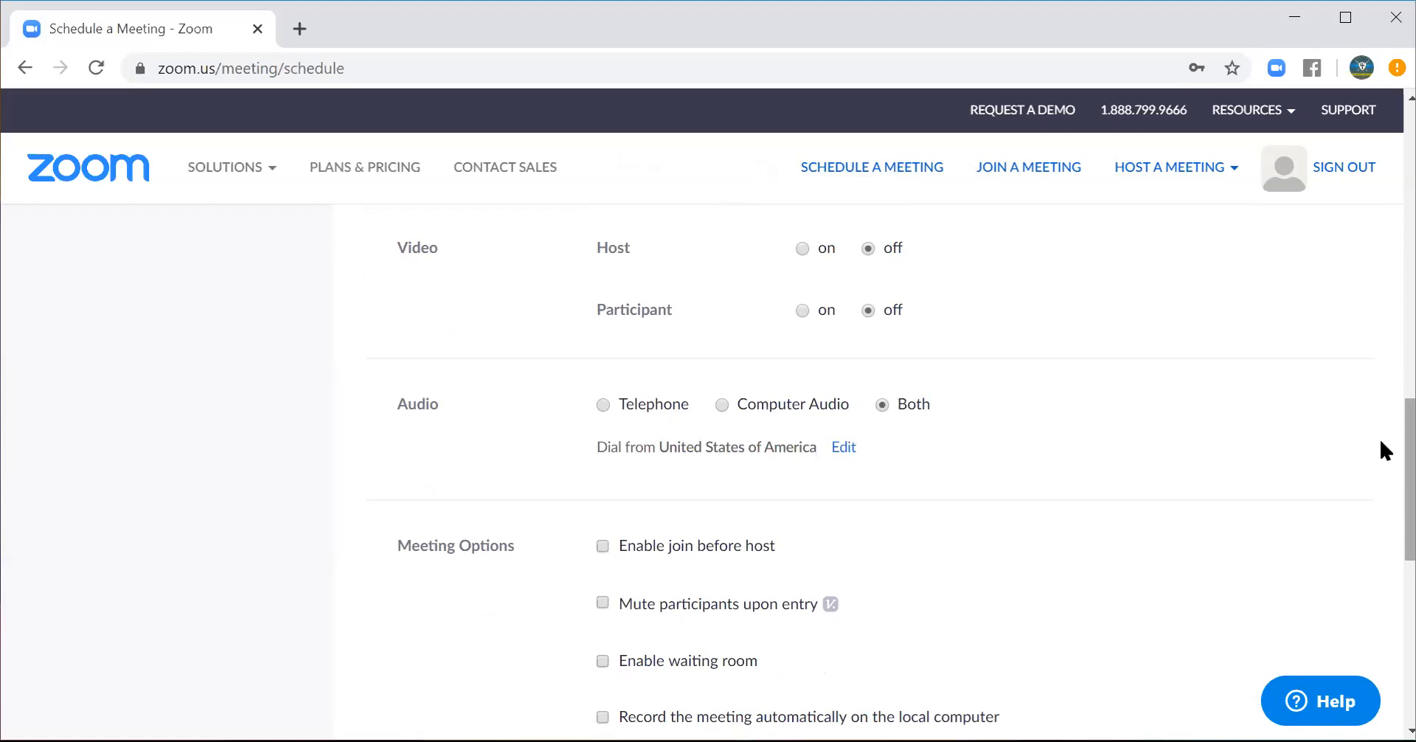
scroll(1379, 437, down, 3)
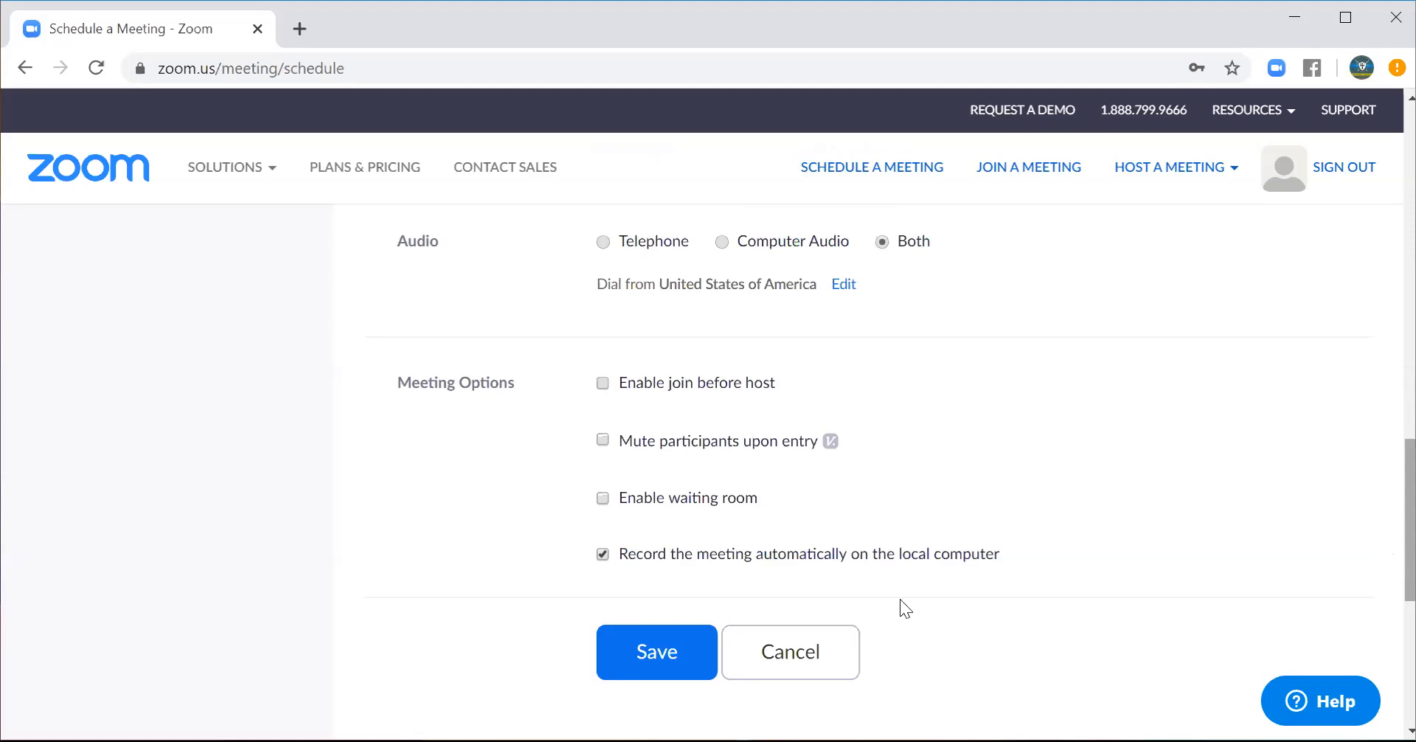
click(674, 655)
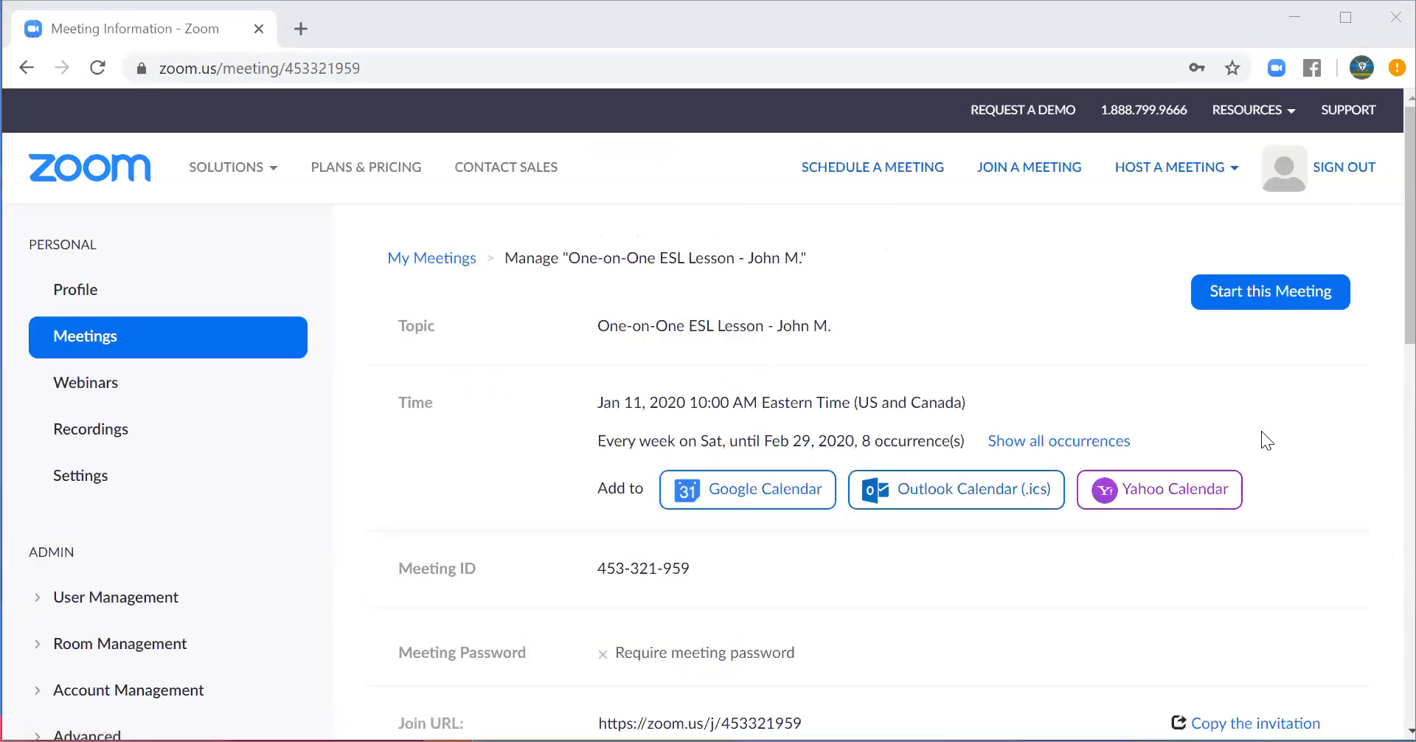
- Show all occurrences of the saved meeting and review their dates and times
scroll(1381, 292, down, 1)
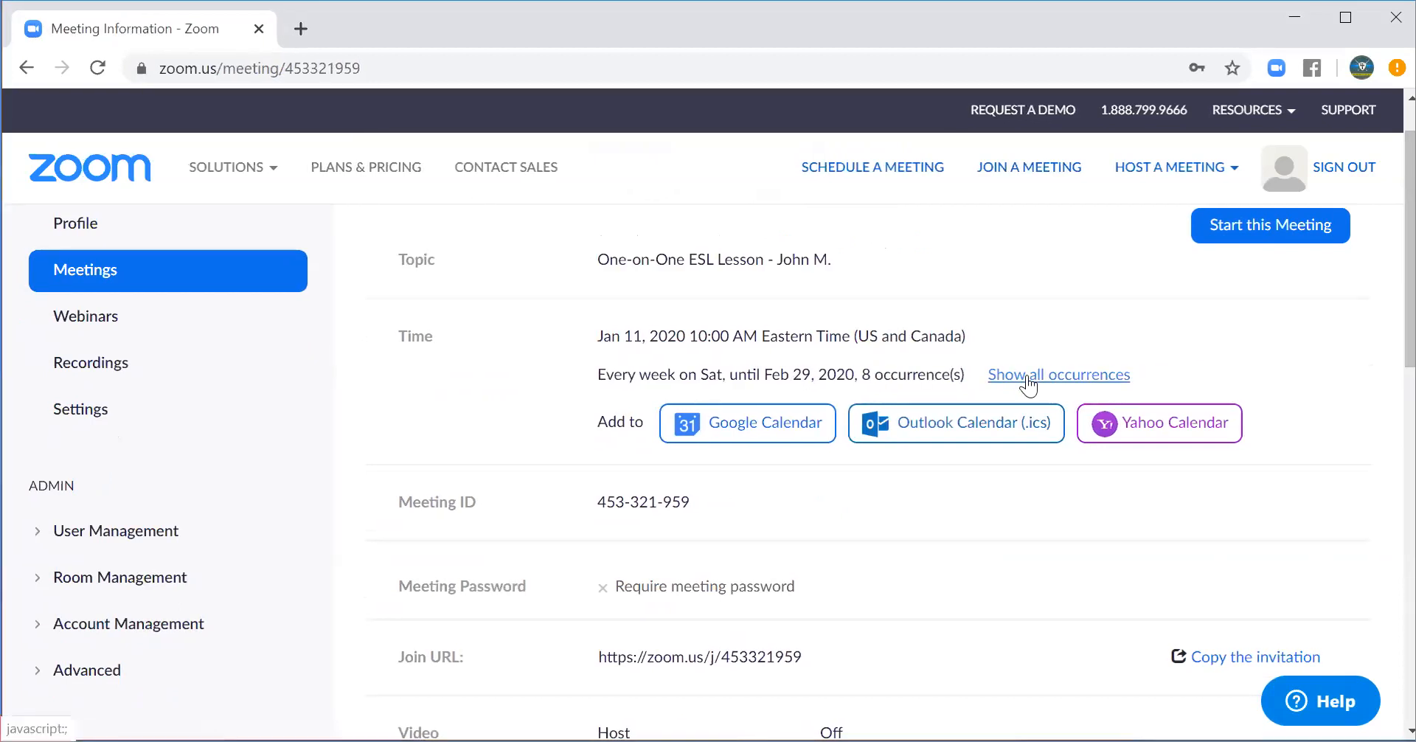
click(1084, 376)
scroll(1385, 292, down, 3)
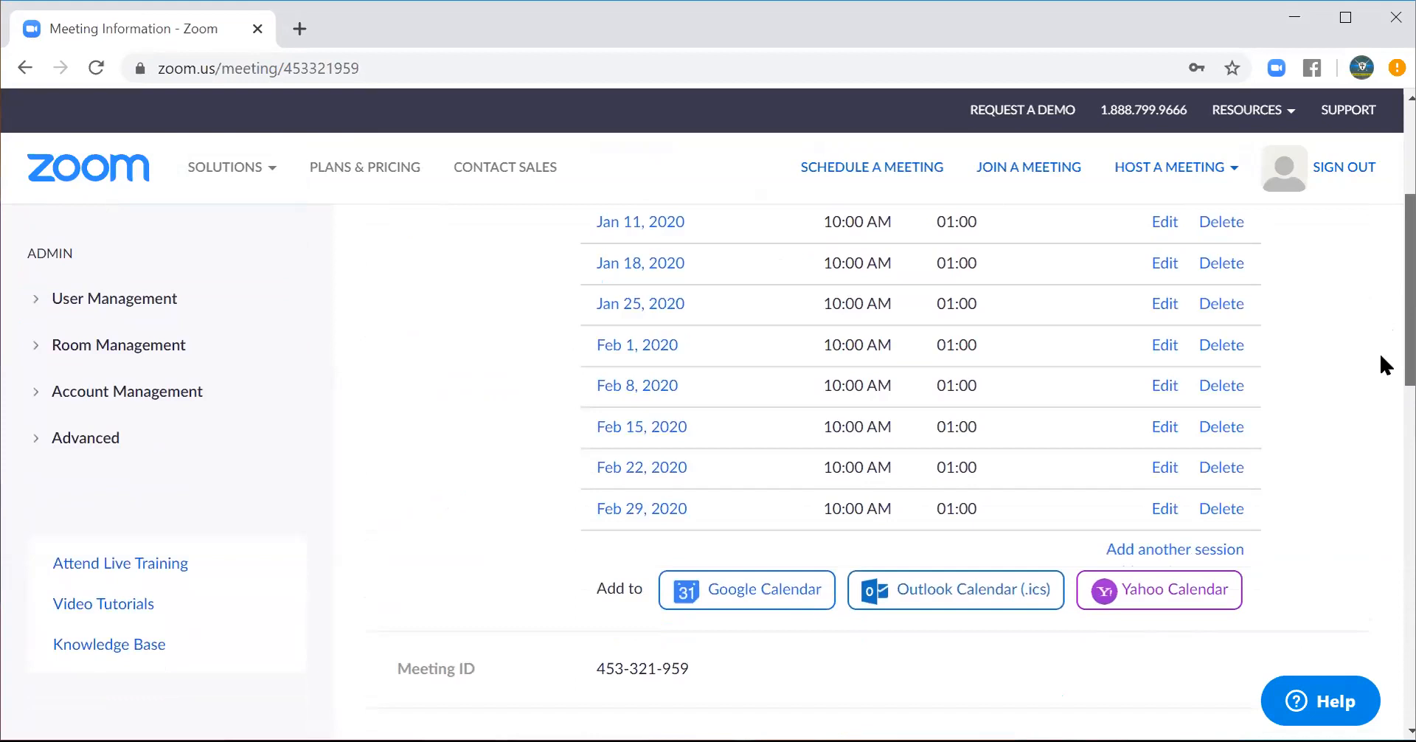
scroll(1378, 351, down, 2)
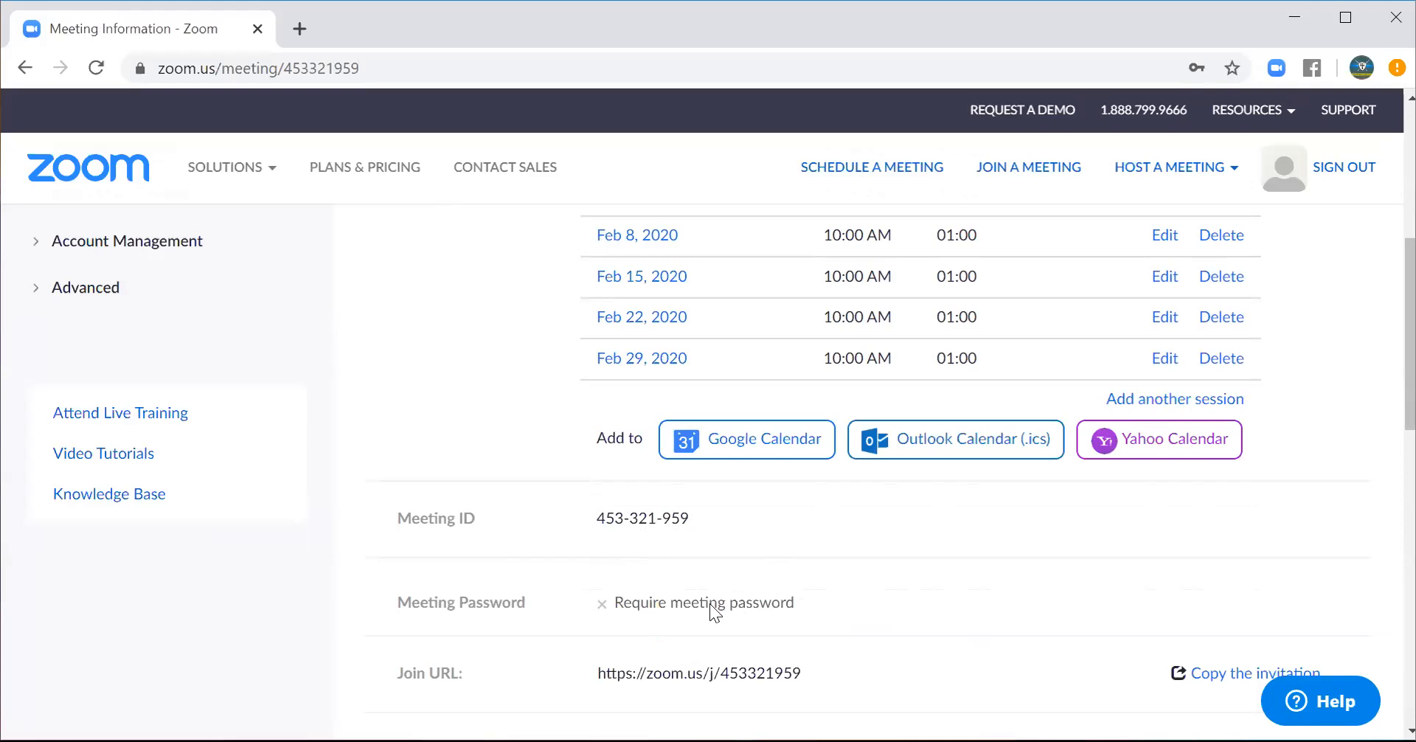
- Open the copyable meeting invitation and read through its text to the end
drag(1409, 370, 1408, 437)
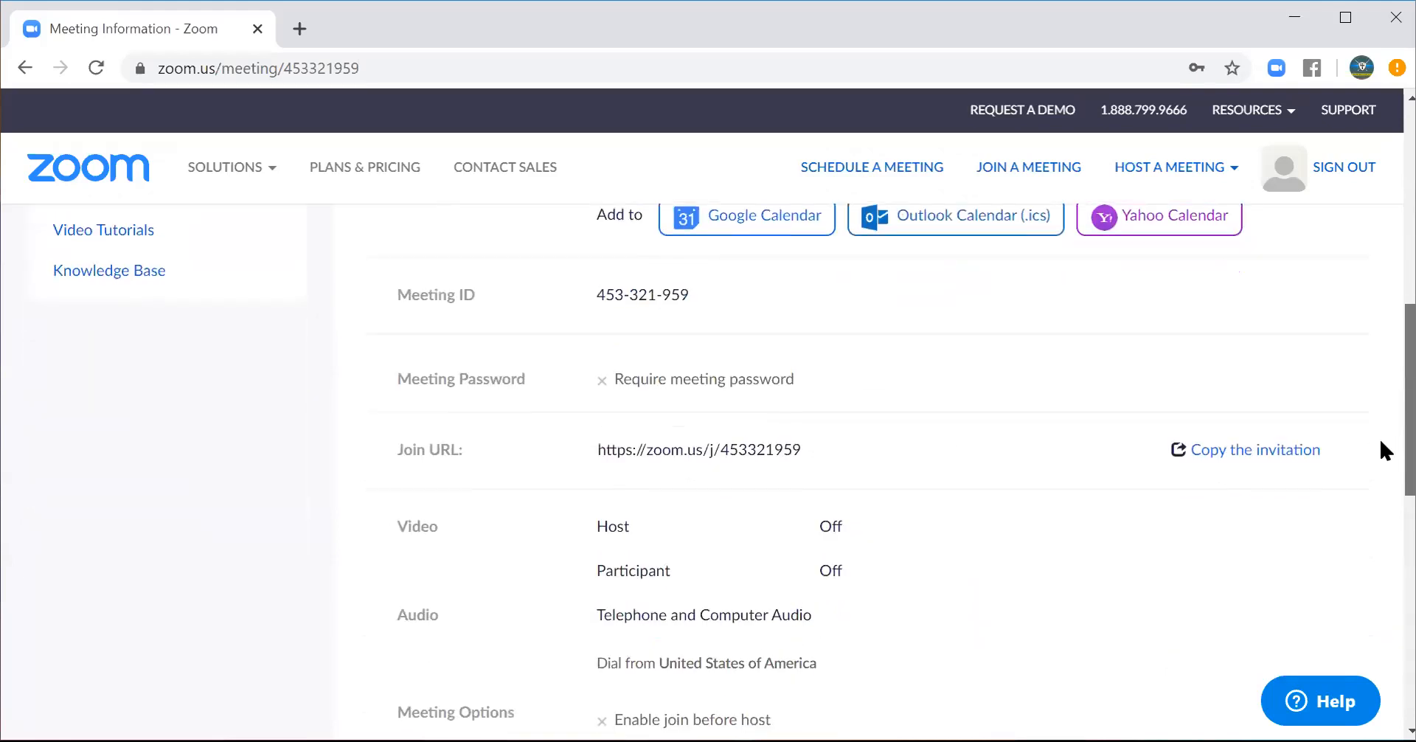
click(1256, 451)
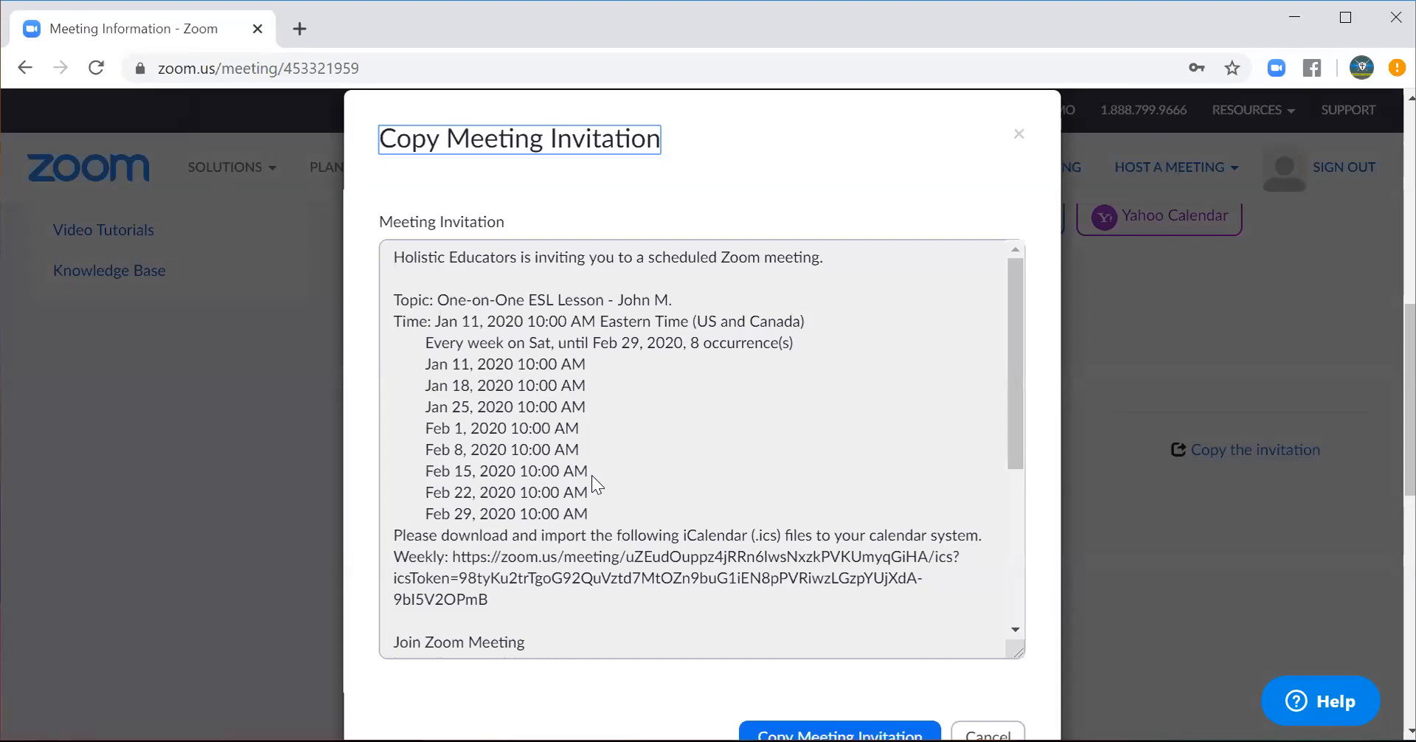
drag(1016, 411, 1027, 536)
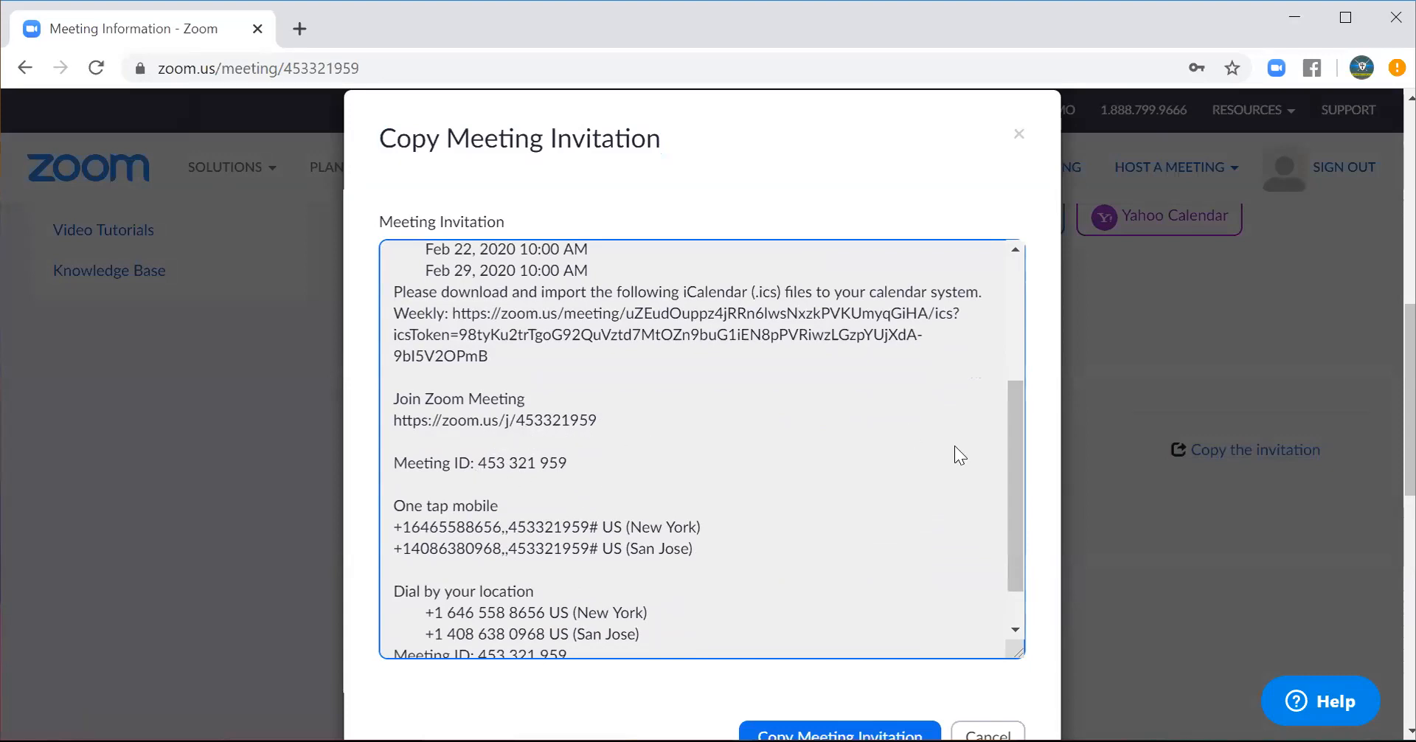
drag(1010, 508, 1021, 552)
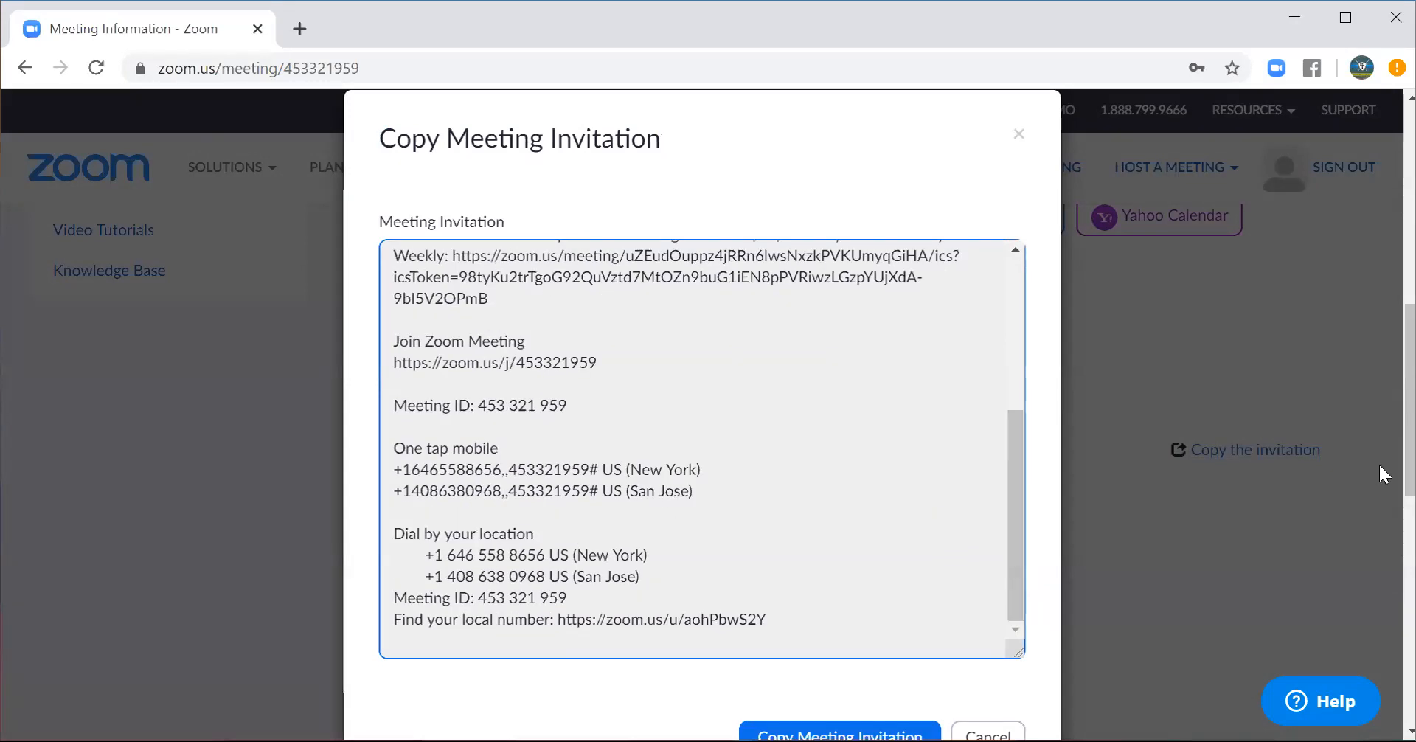
- Copy the full meeting invitation text, check its topic and lesson dates, and close the invitation
scroll(1379, 457, down, 2)
click(866, 595)
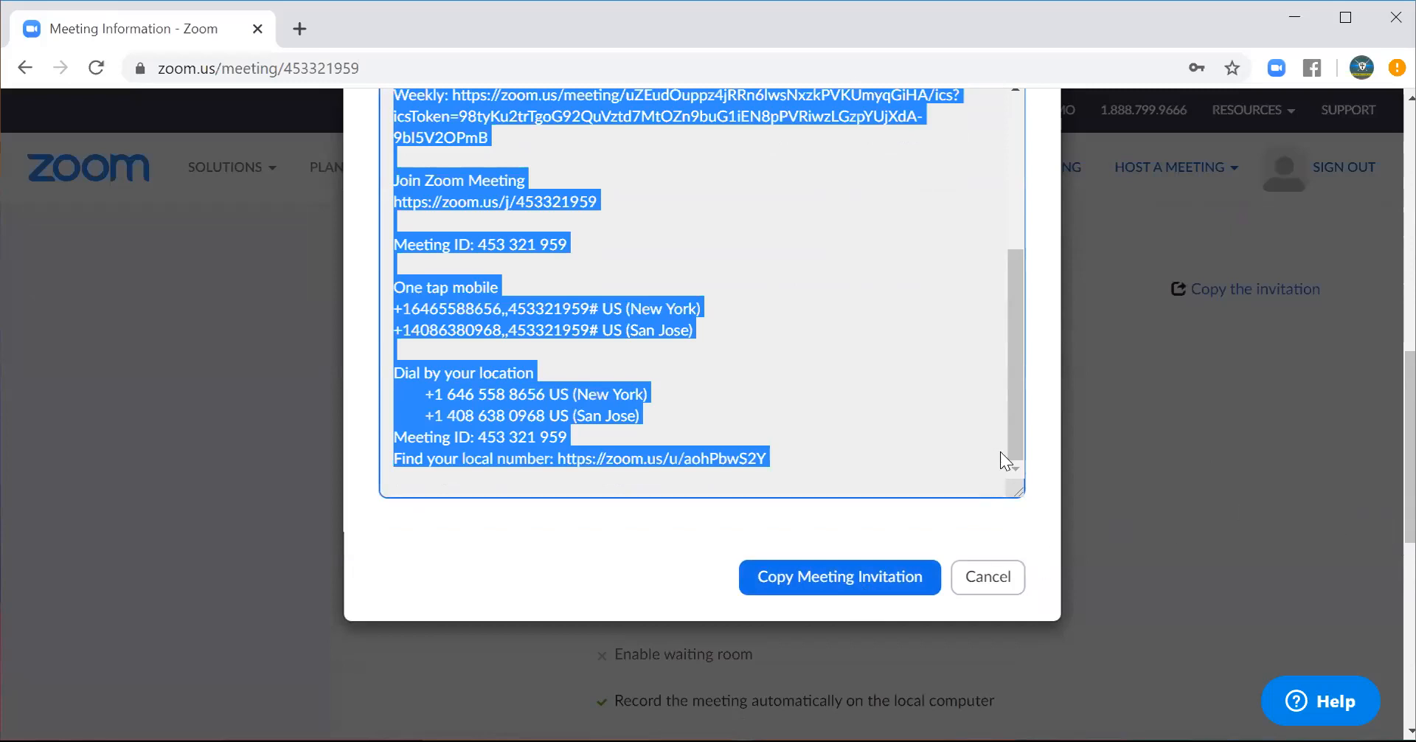
drag(1009, 449, 1001, 238)
click(734, 122)
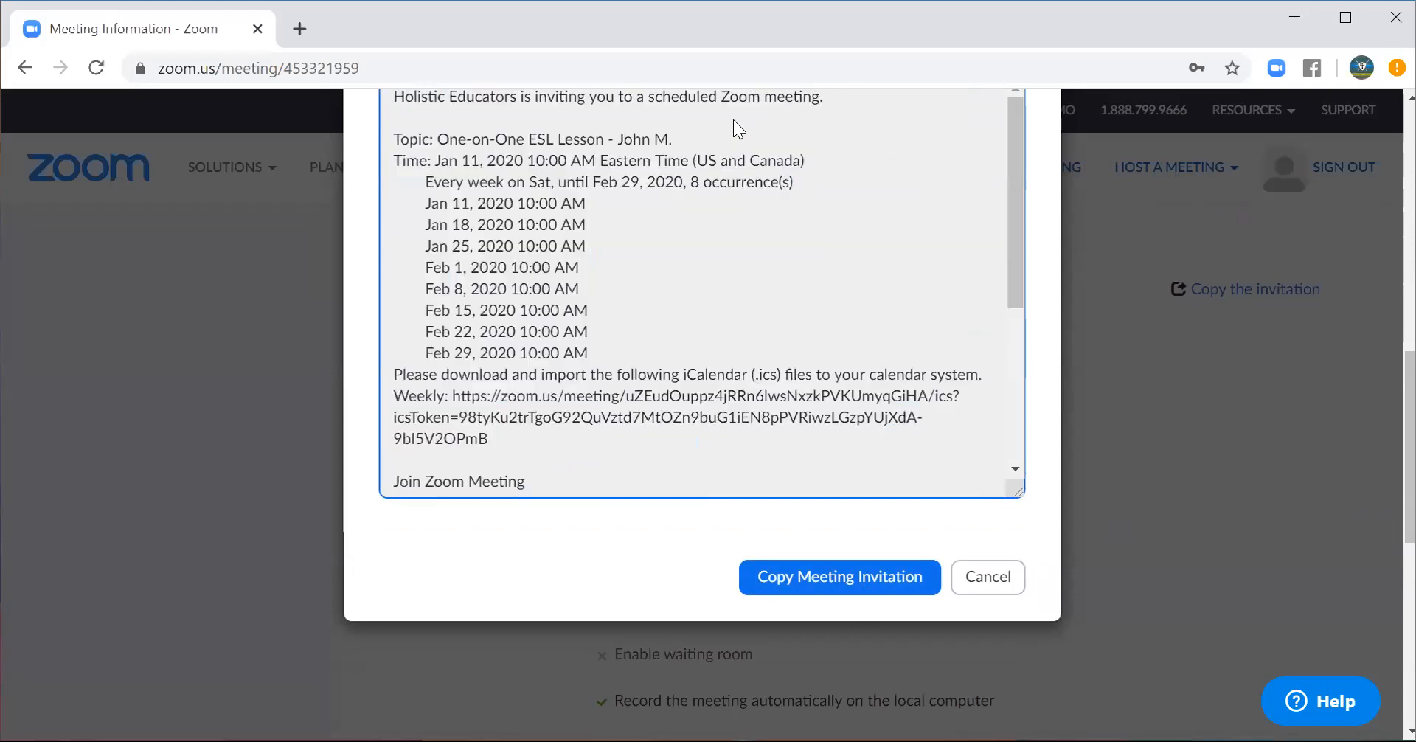
click(1013, 586)
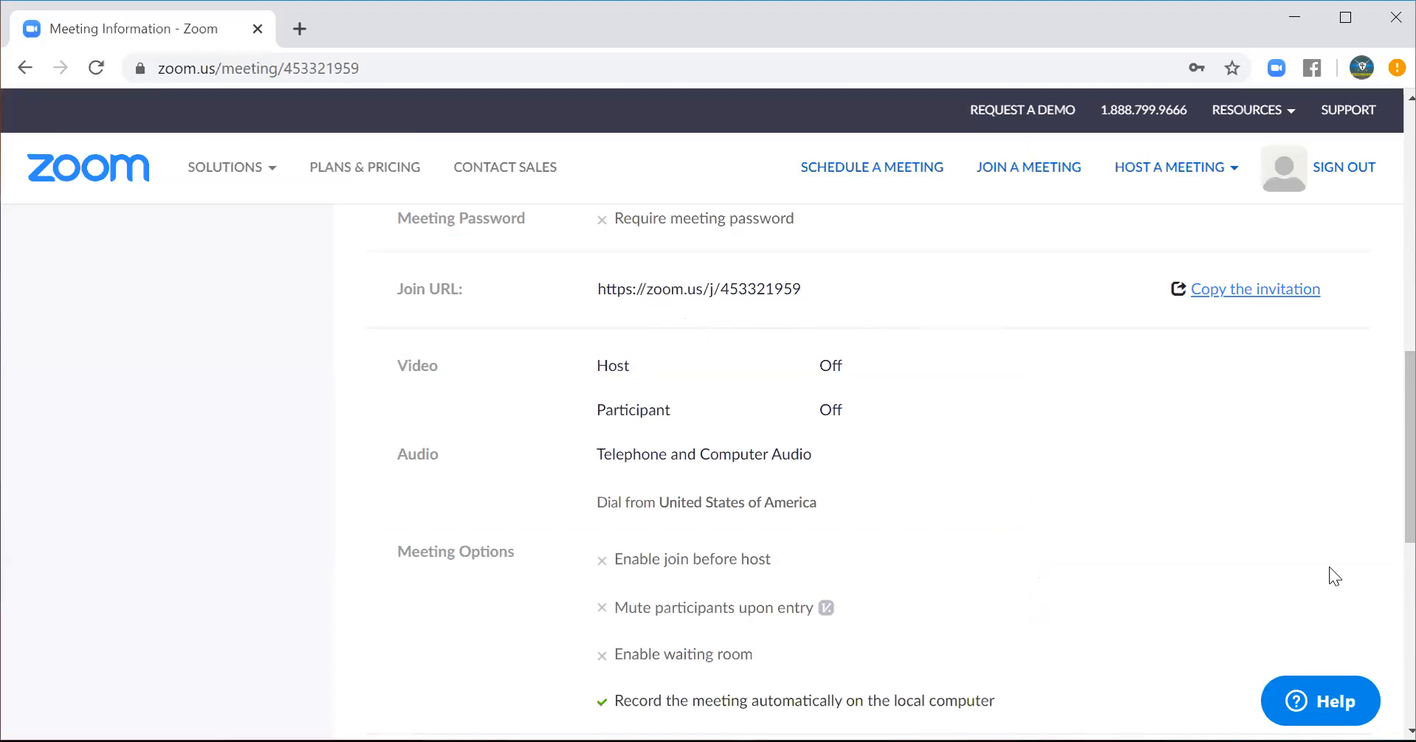
- Review the saved meeting's details and examine the recurring lesson's entries in the upcoming meetings list
scroll(1381, 531, down, 3)
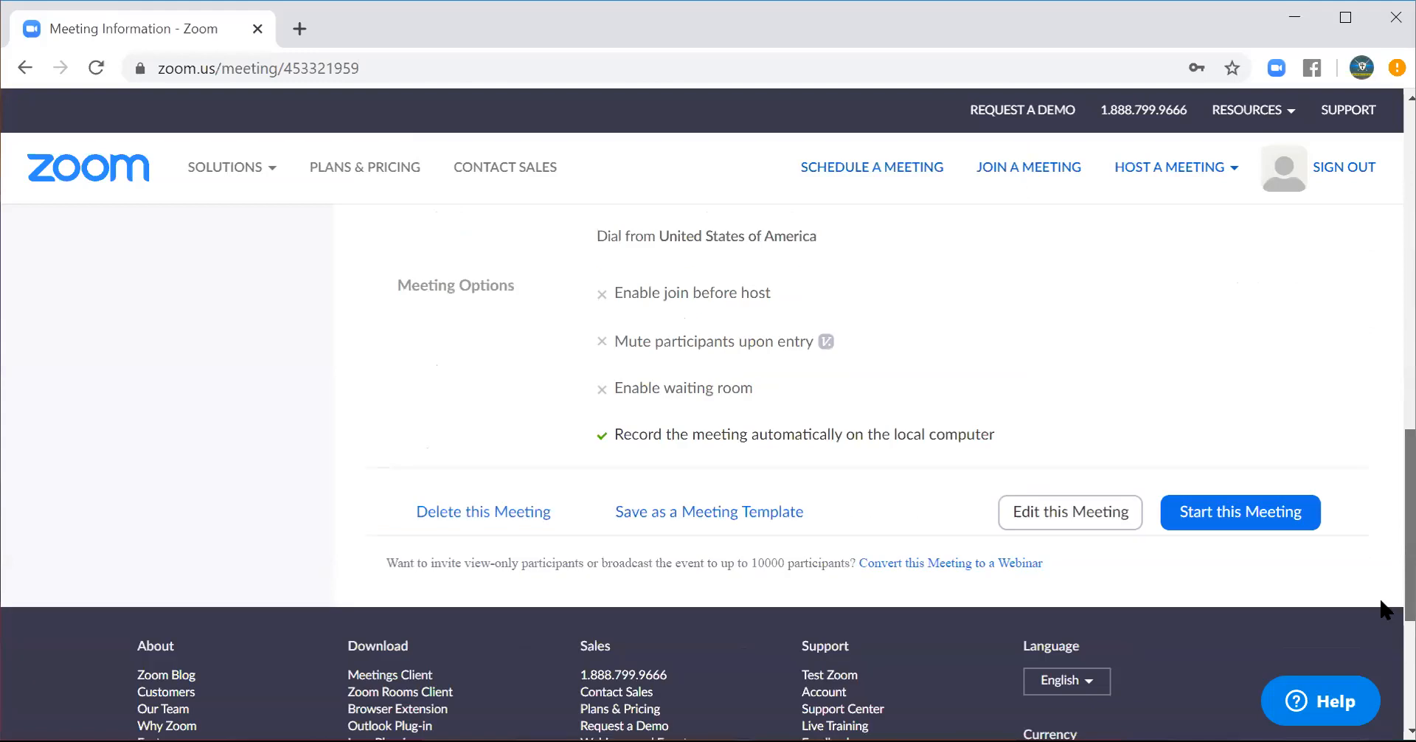
scroll(1381, 517, up, 9)
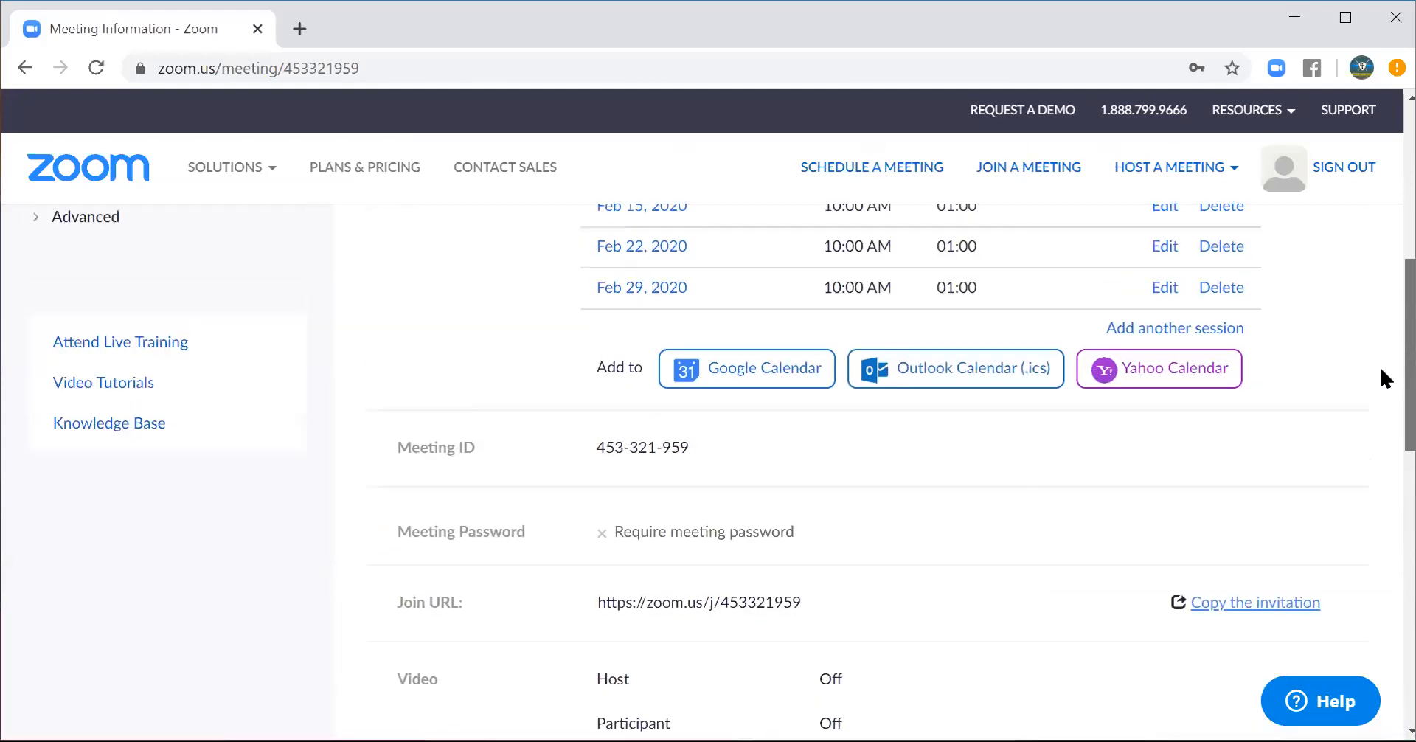
scroll(1383, 354, up, 4)
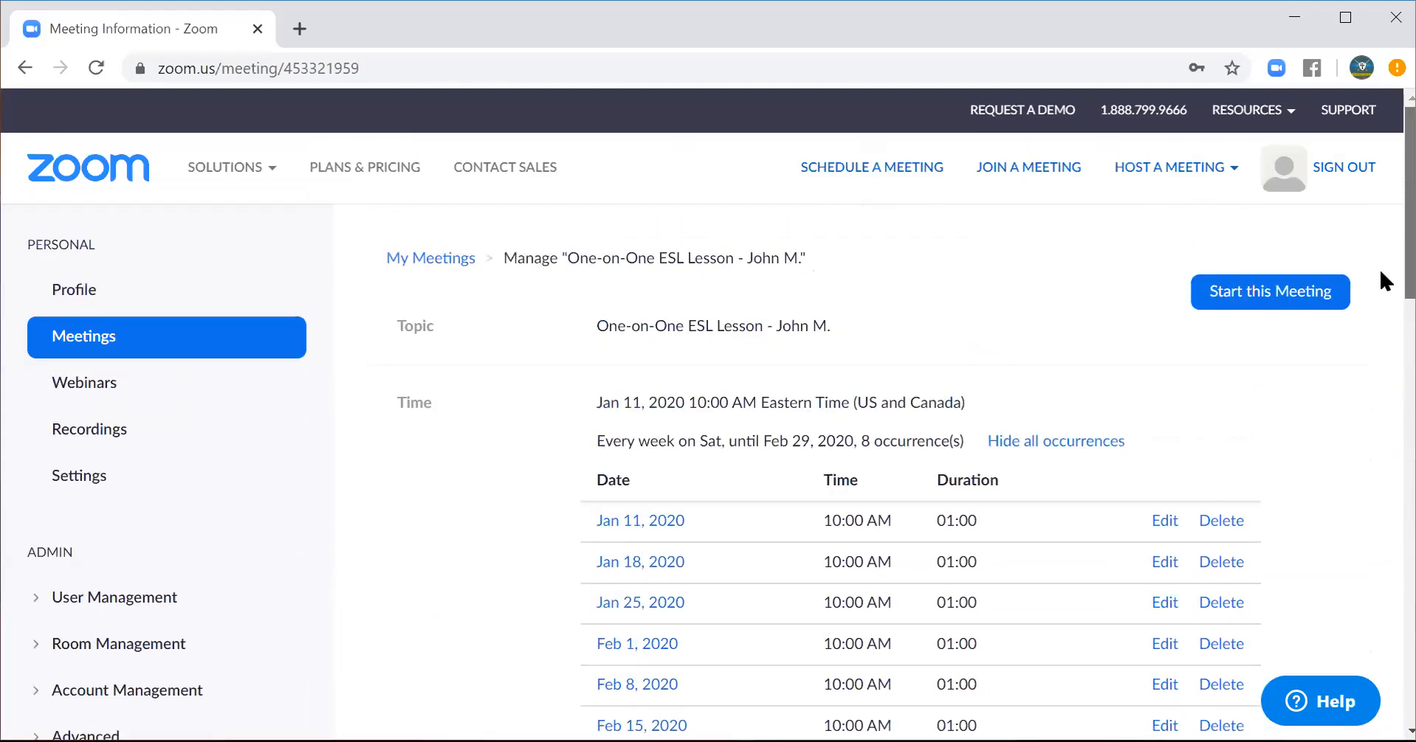
click(116, 341)
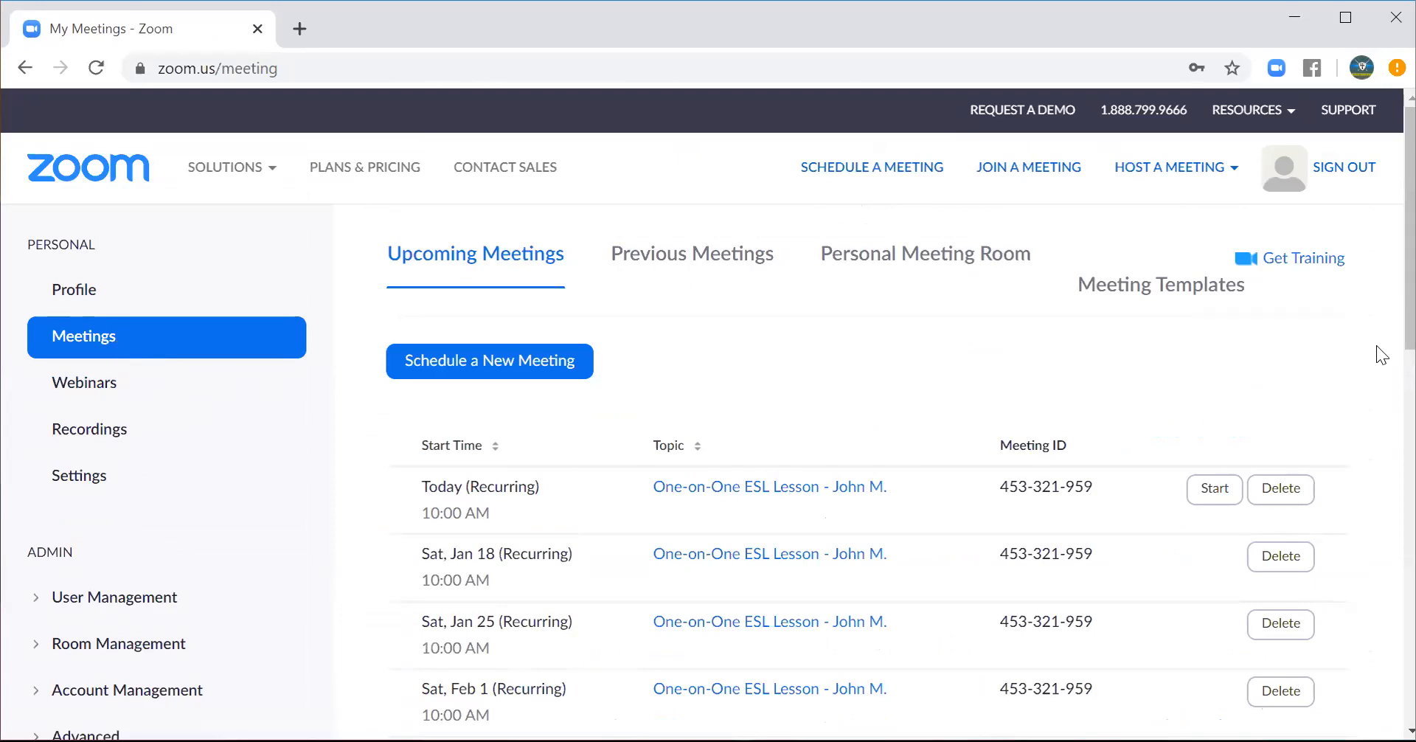
scroll(1383, 402, down, 3)
scroll(1383, 443, down, 3)
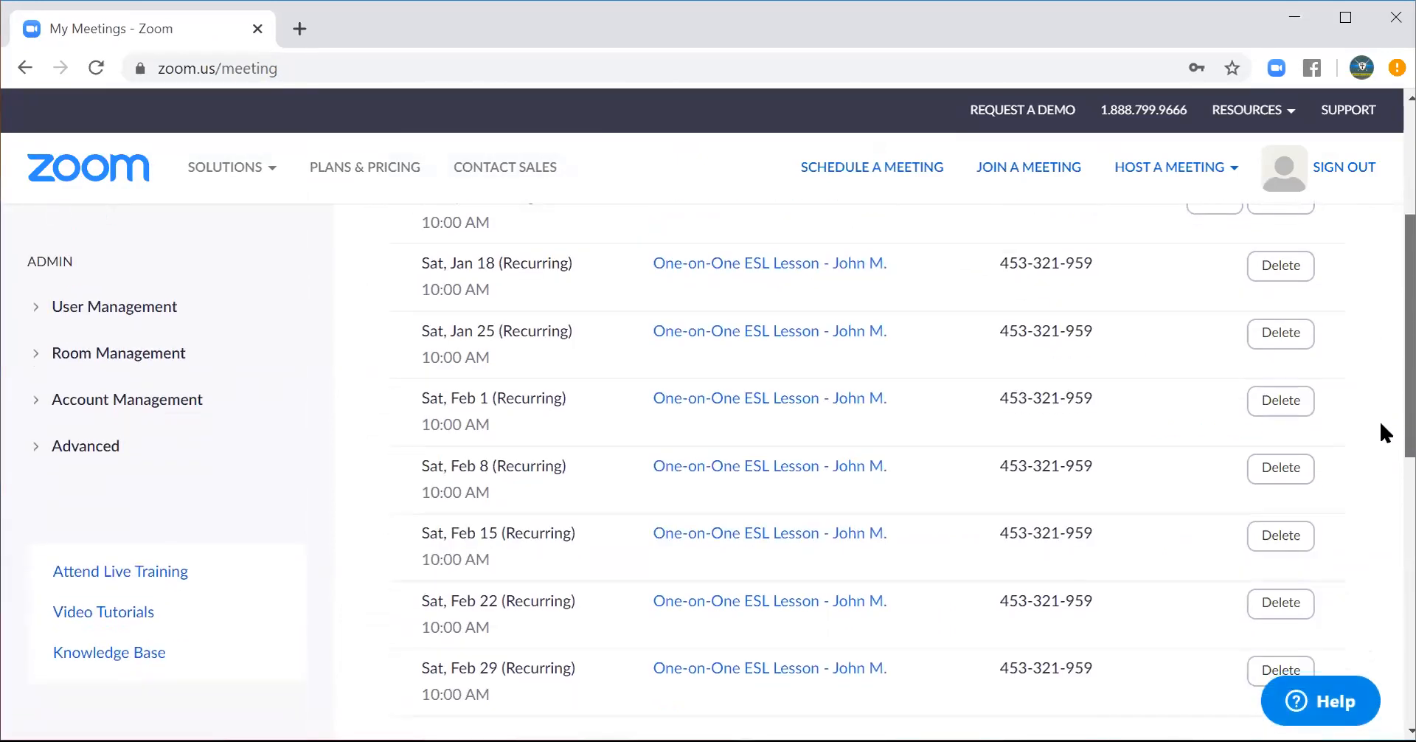
scroll(1383, 457, up, 5)
scroll(1386, 373, up, 2)
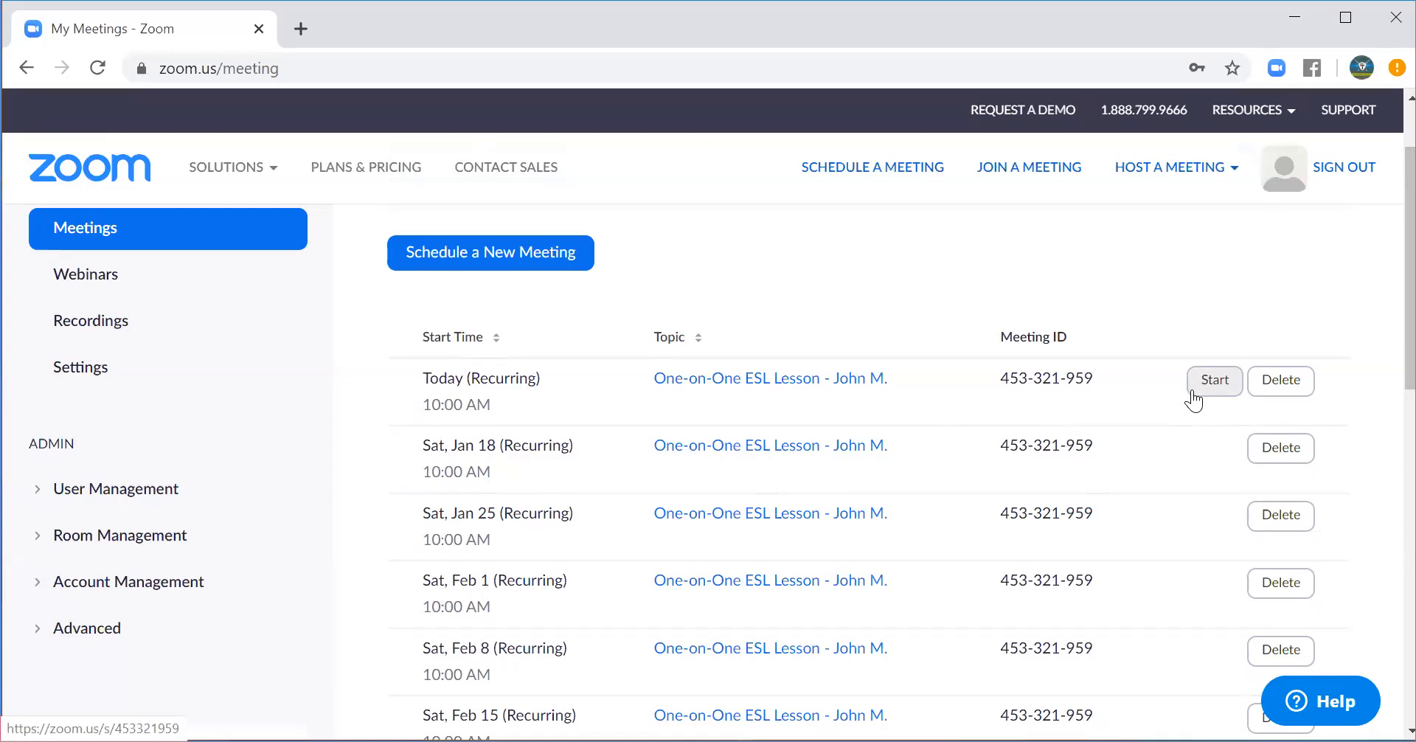
- Create a new meeting with the topic "One-on-One ESL Lesson - " followed by the second student's first name
click(496, 258)
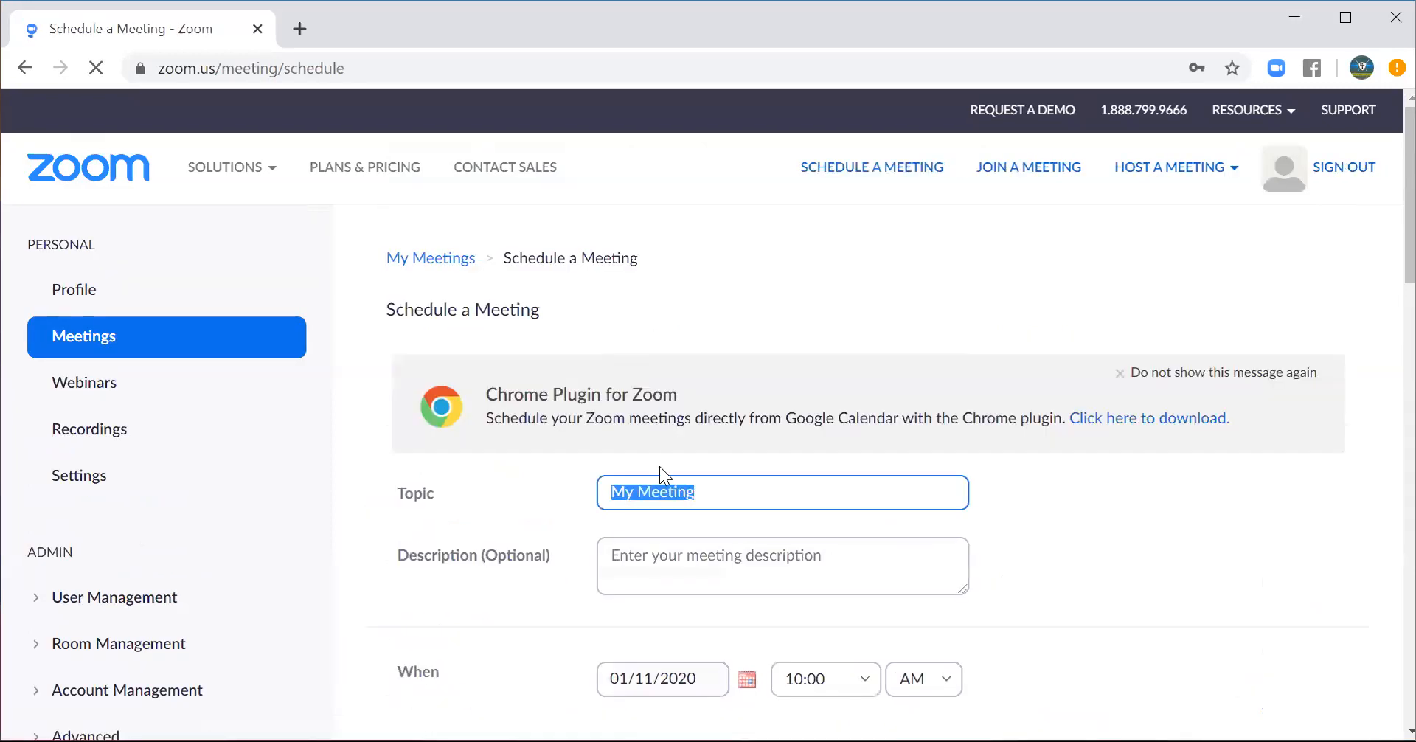
text(One)
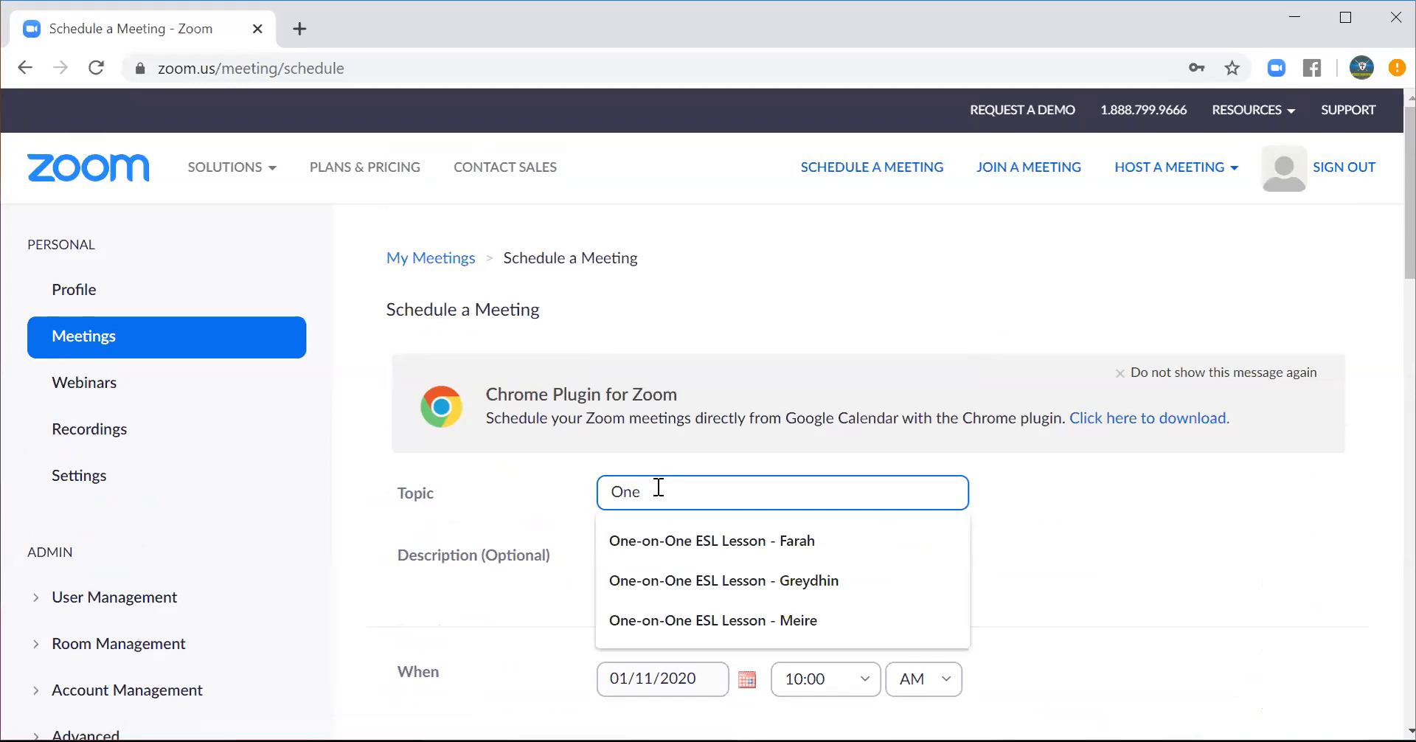
click(690, 547)
key(BackSpace)
key(BackSpace)
key(BackSpace)
key(BackSpace)
key(BackSpace)
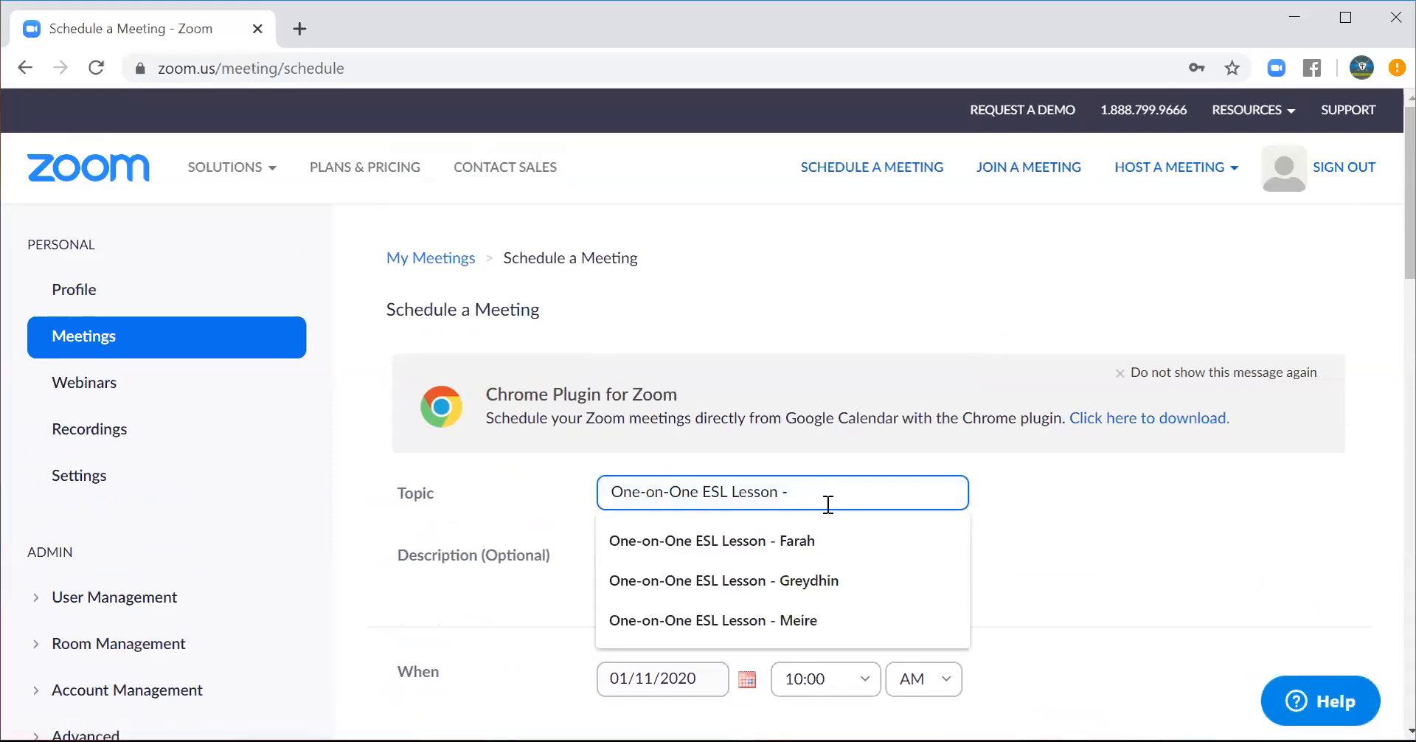
text(Sarah)
click(819, 553)
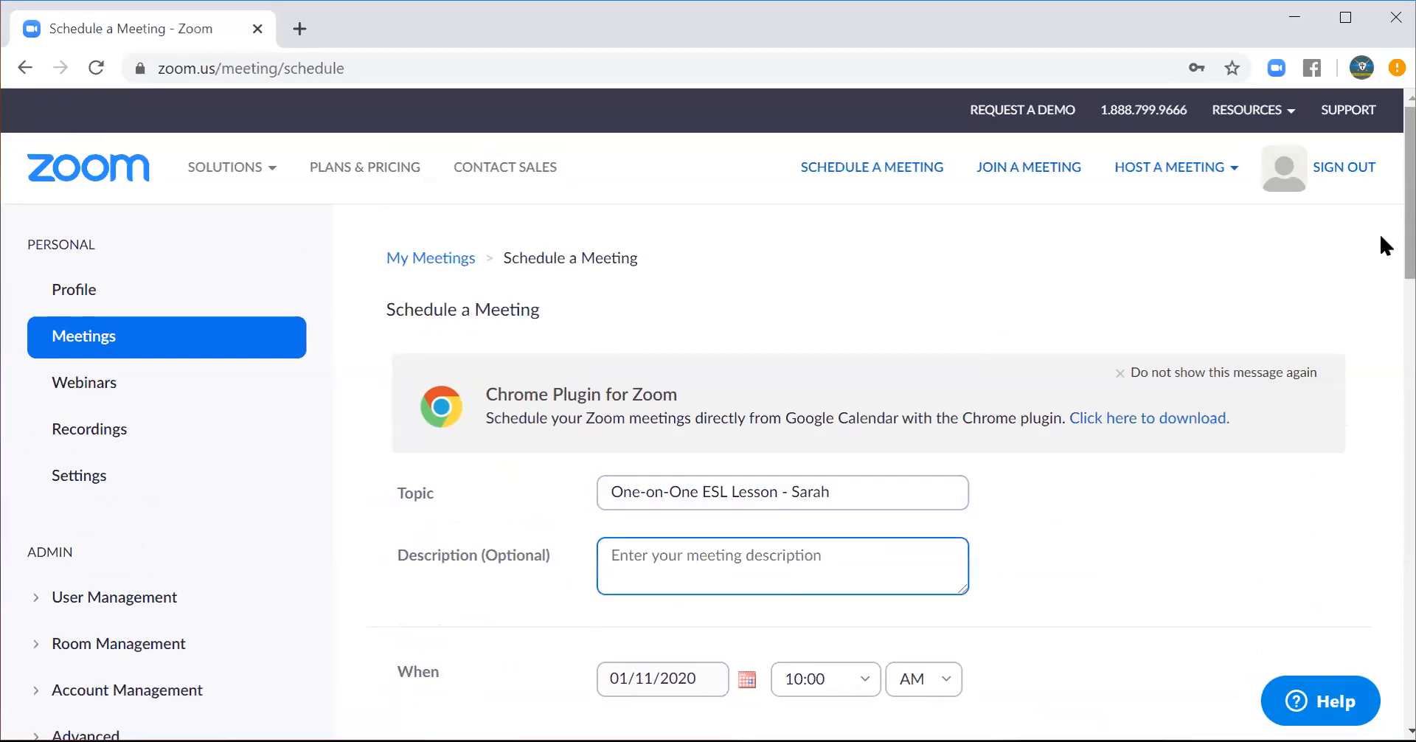
- Set the new meeting's start time to 11:00 AM
scroll(1379, 258, down, 3)
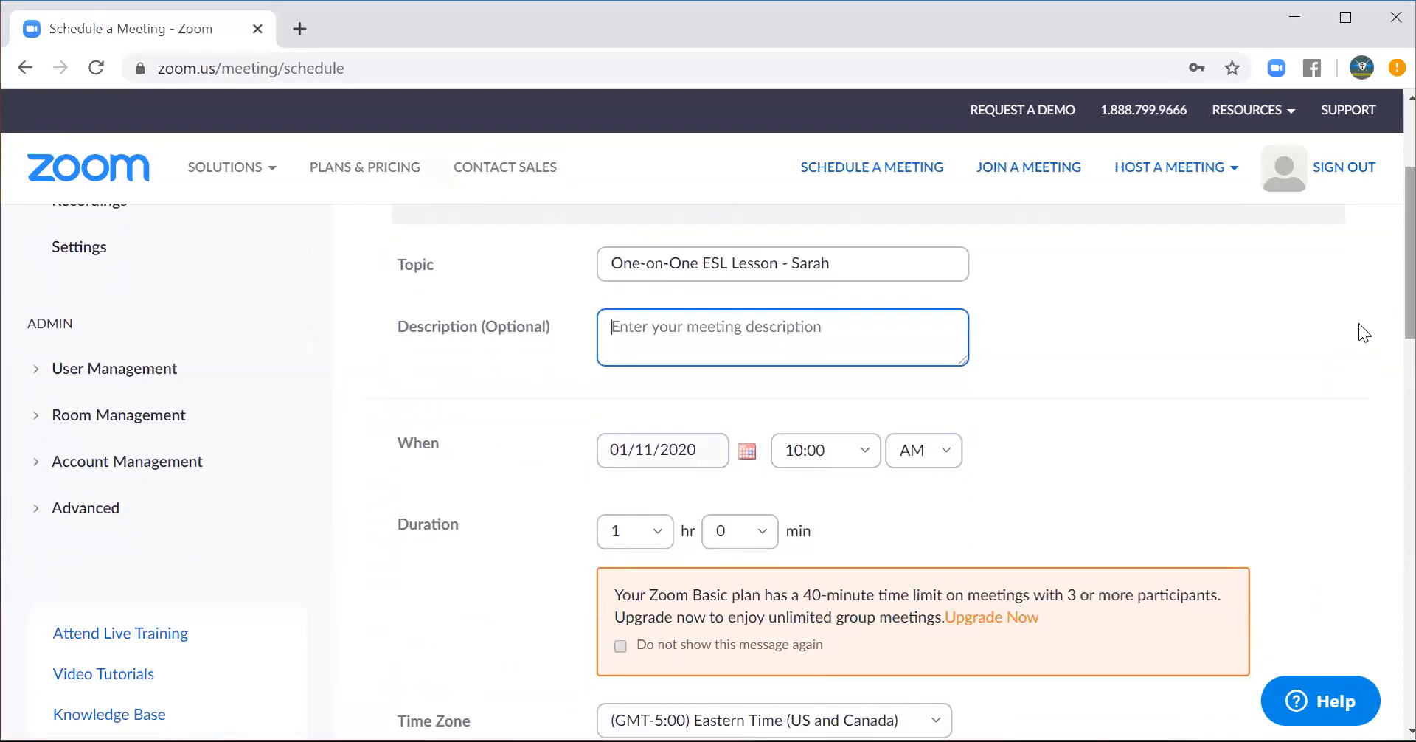
click(861, 451)
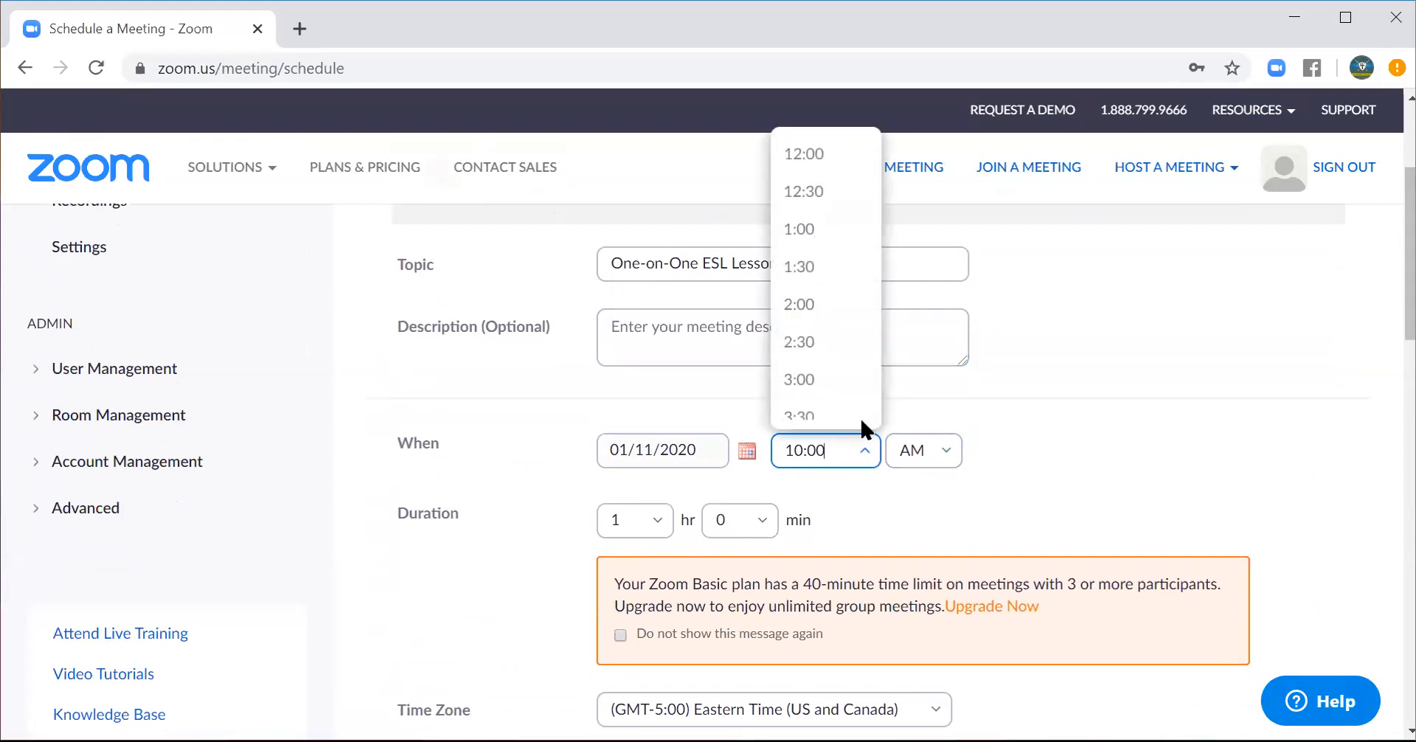
drag(878, 213, 873, 411)
click(831, 361)
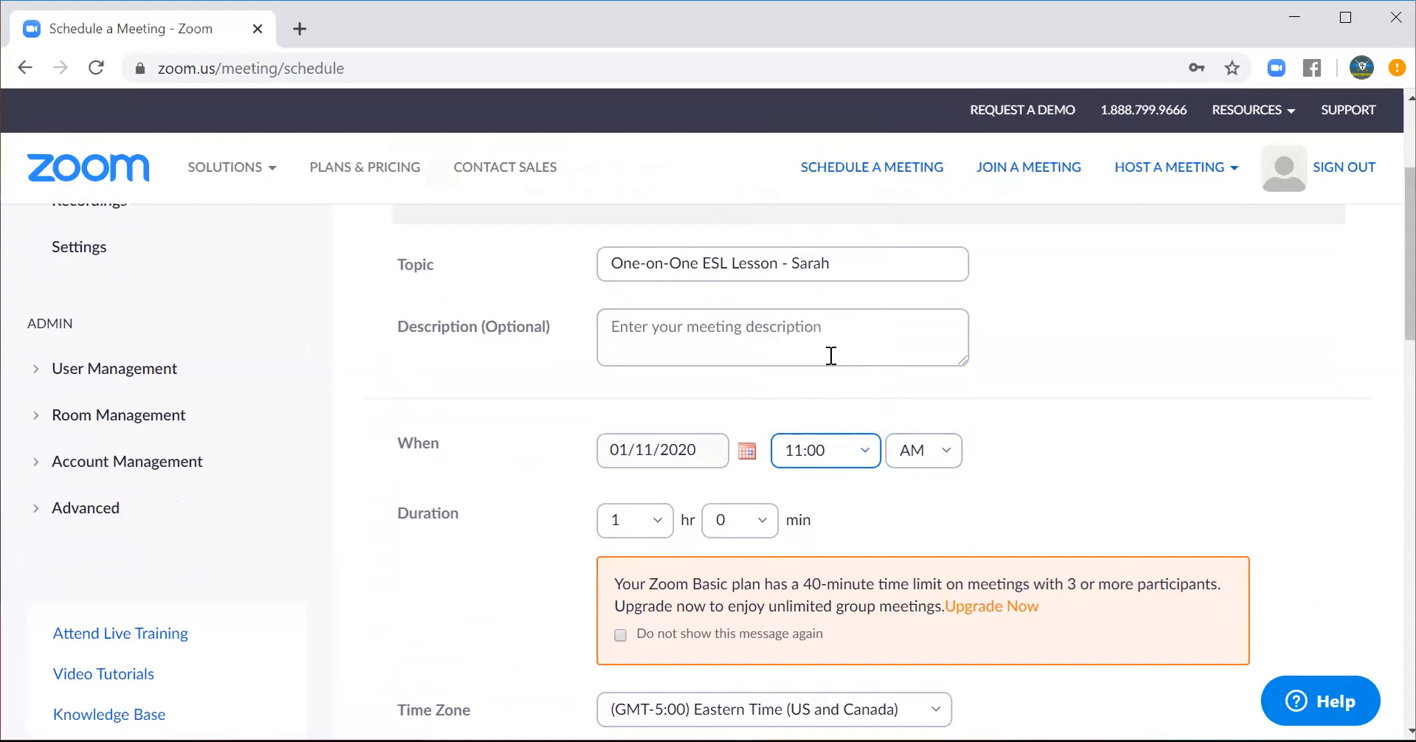
- Make the meeting recur weekly and add Wednesday to its Saturday occurrences
scroll(1379, 354, down, 5)
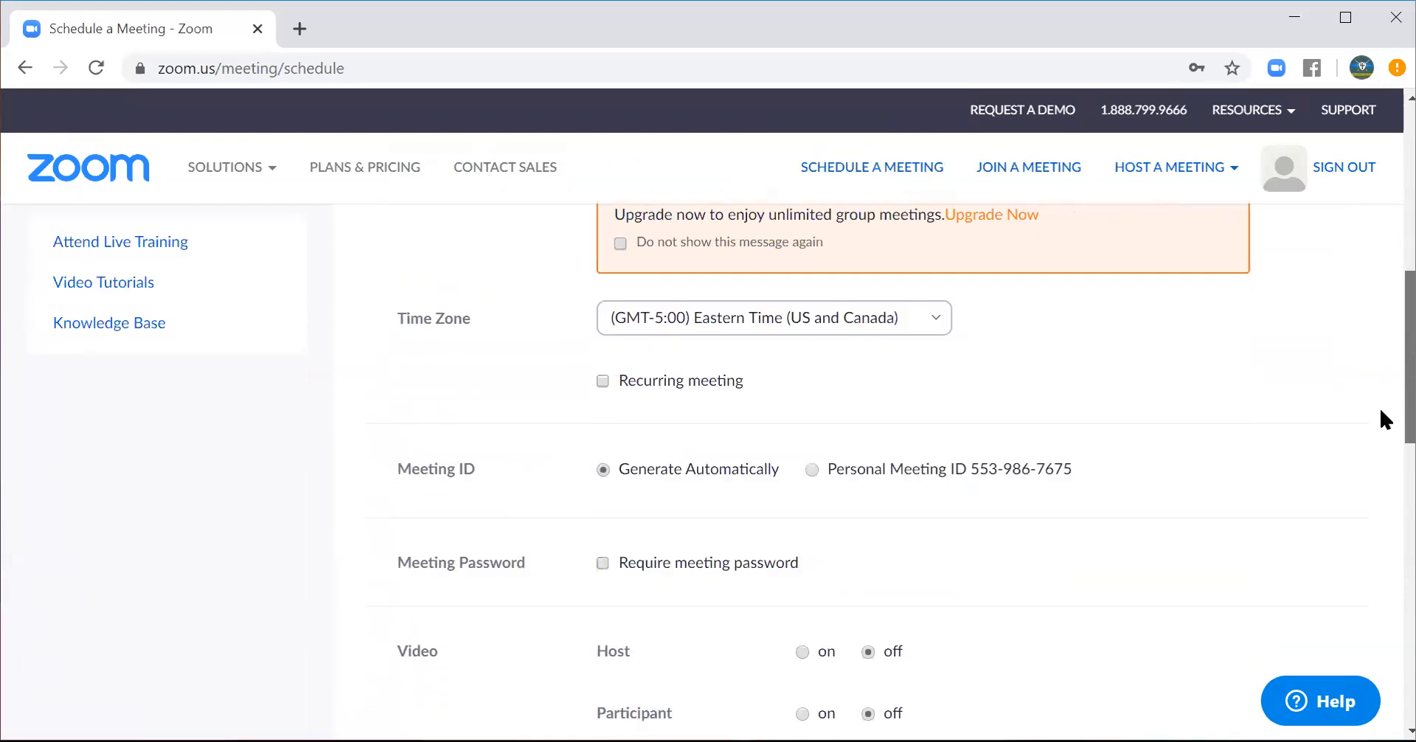
click(604, 372)
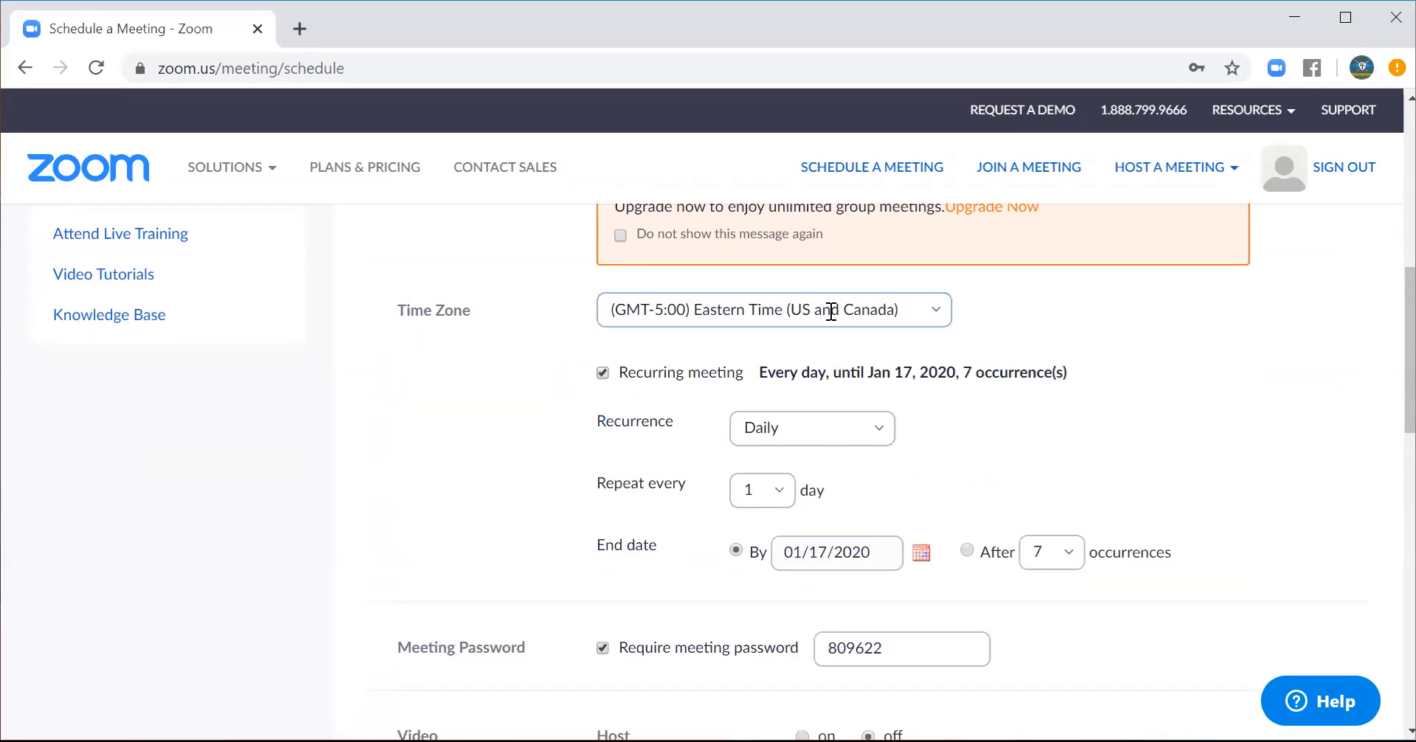
click(884, 440)
click(815, 515)
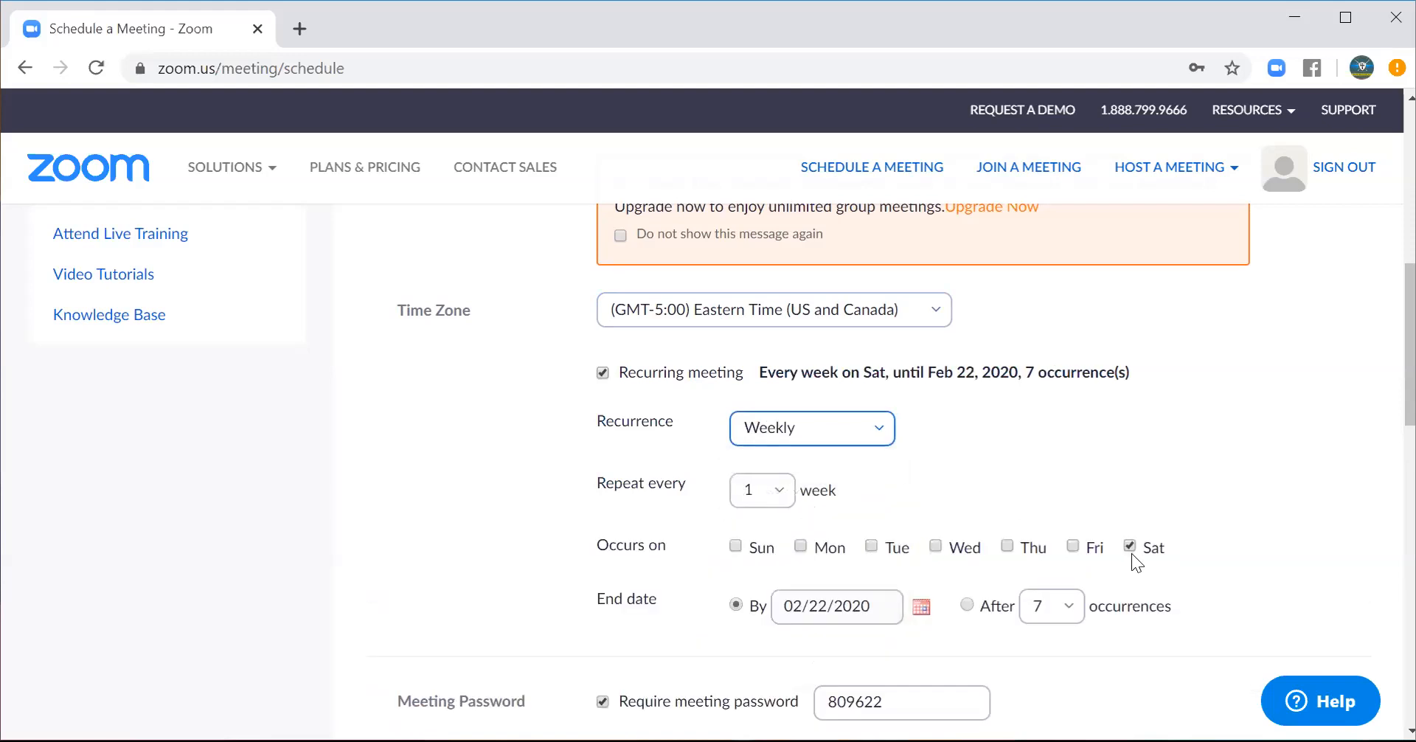
click(935, 547)
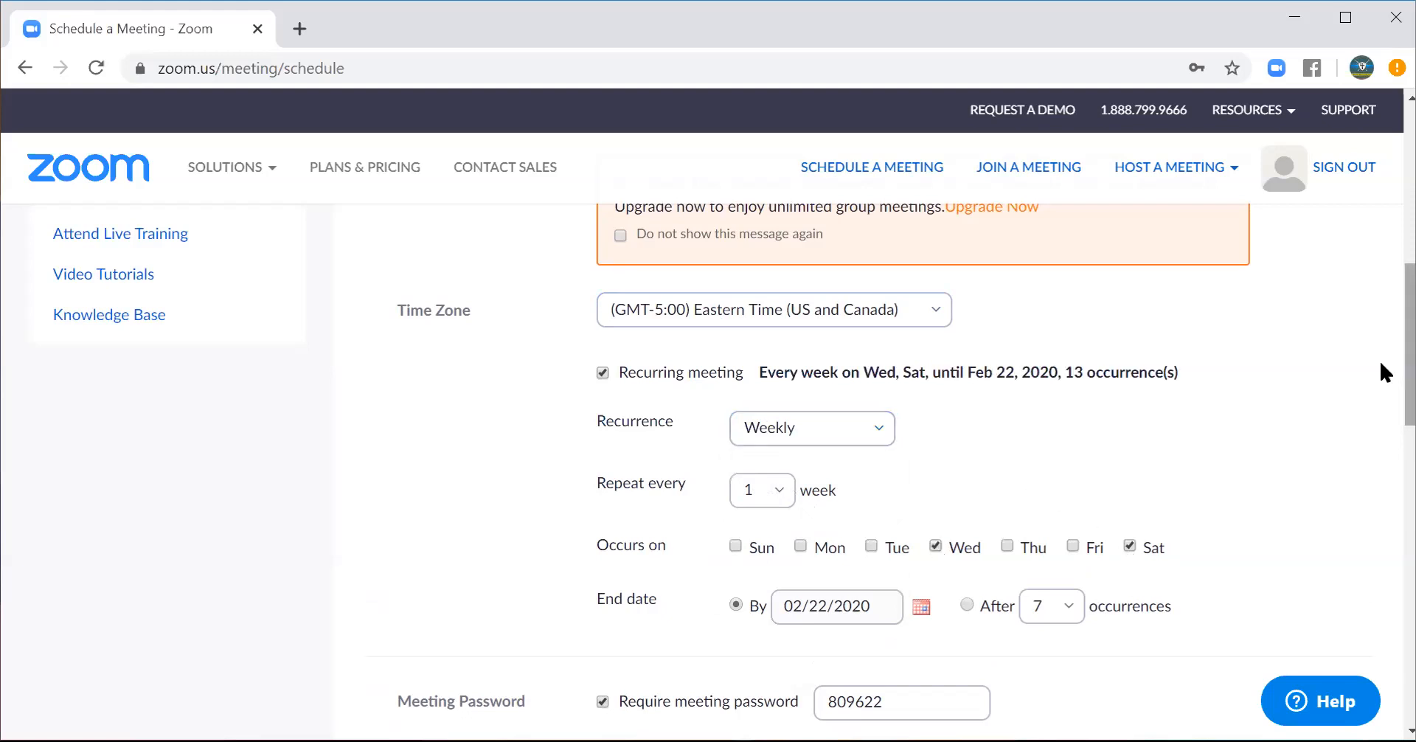
- Set the recurrence end date to 02/29/2020 and turn off the new meeting's password requirement
scroll(1379, 360, down, 1)
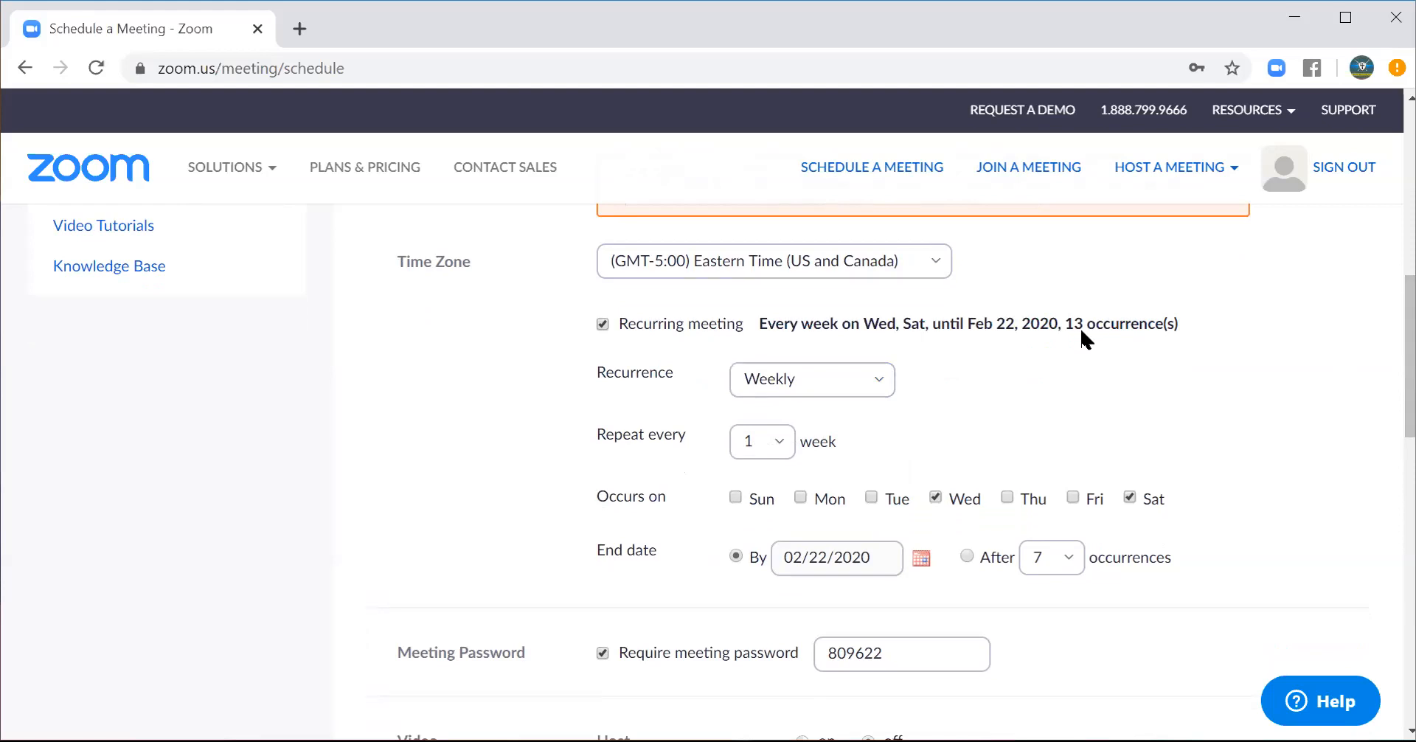
click(922, 559)
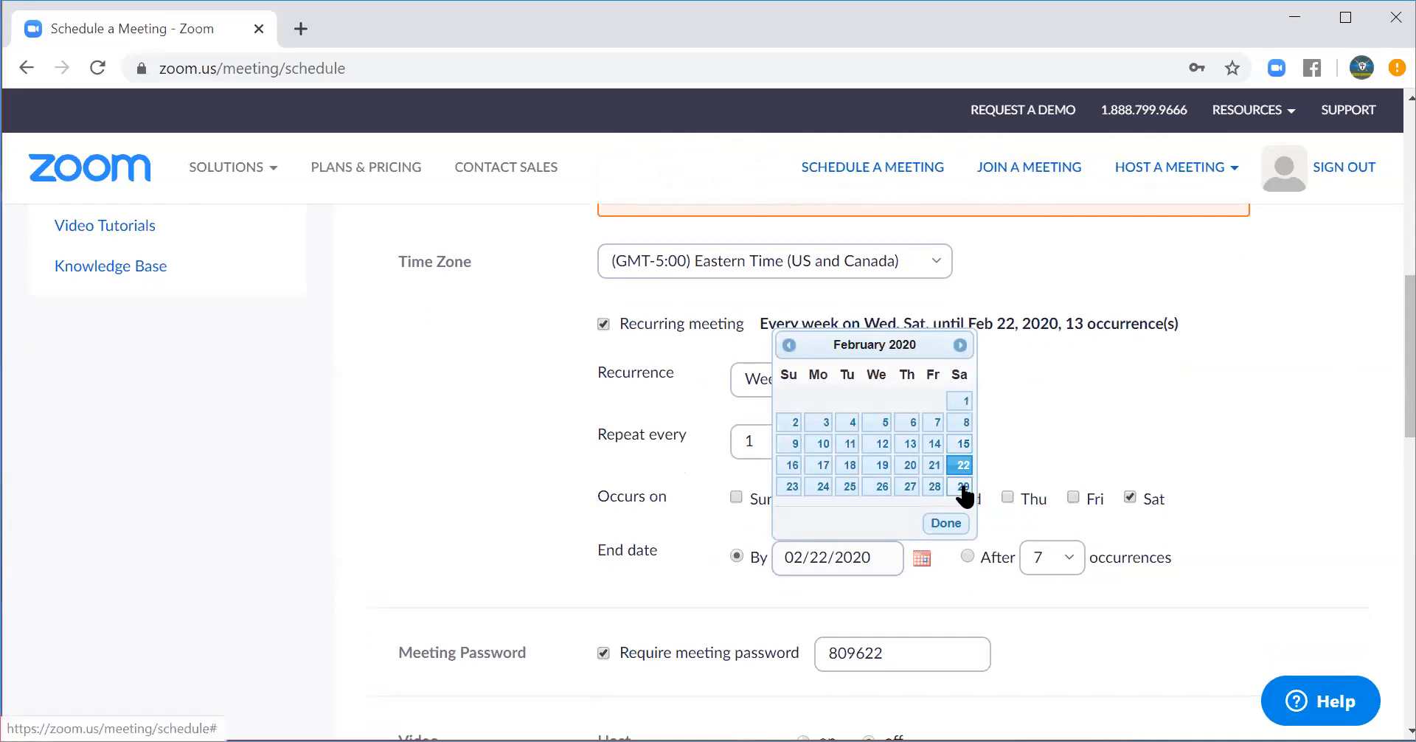
click(960, 487)
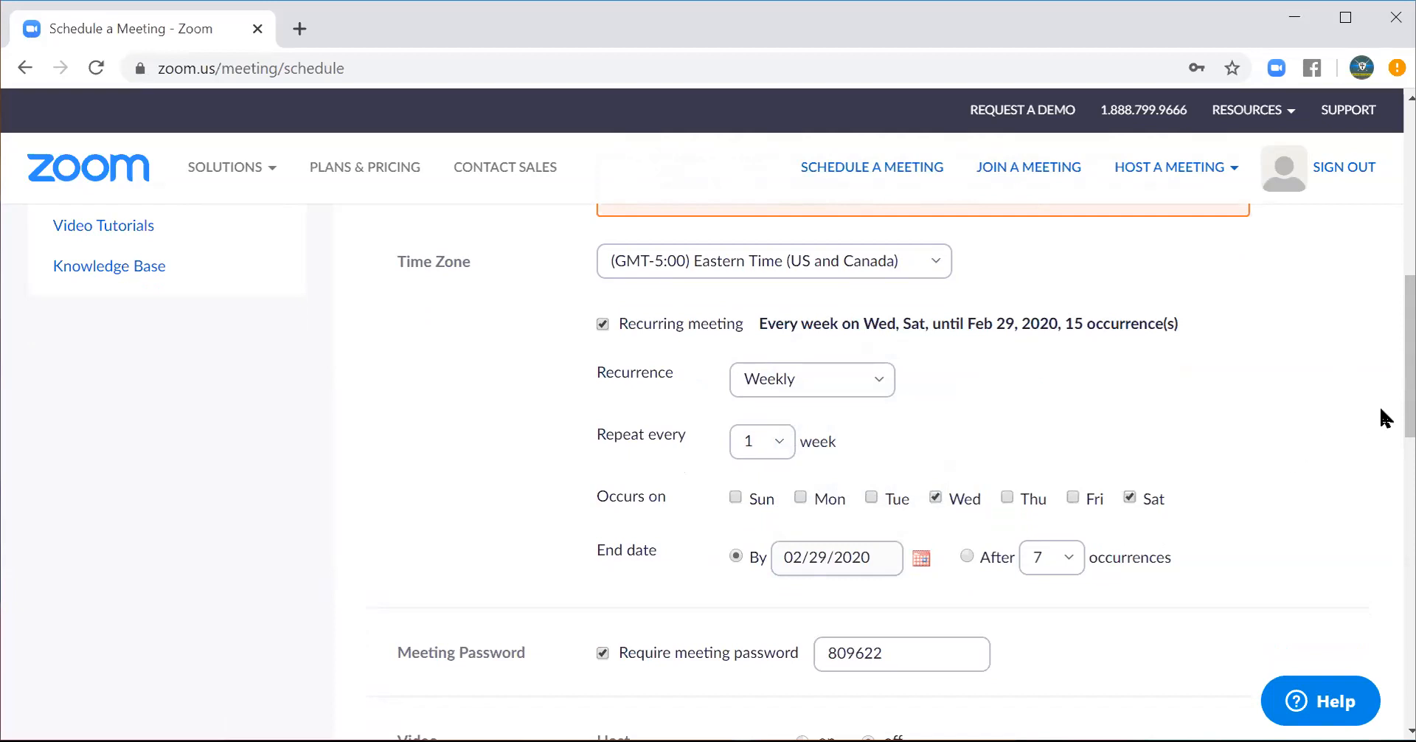
scroll(1378, 428, down, 3)
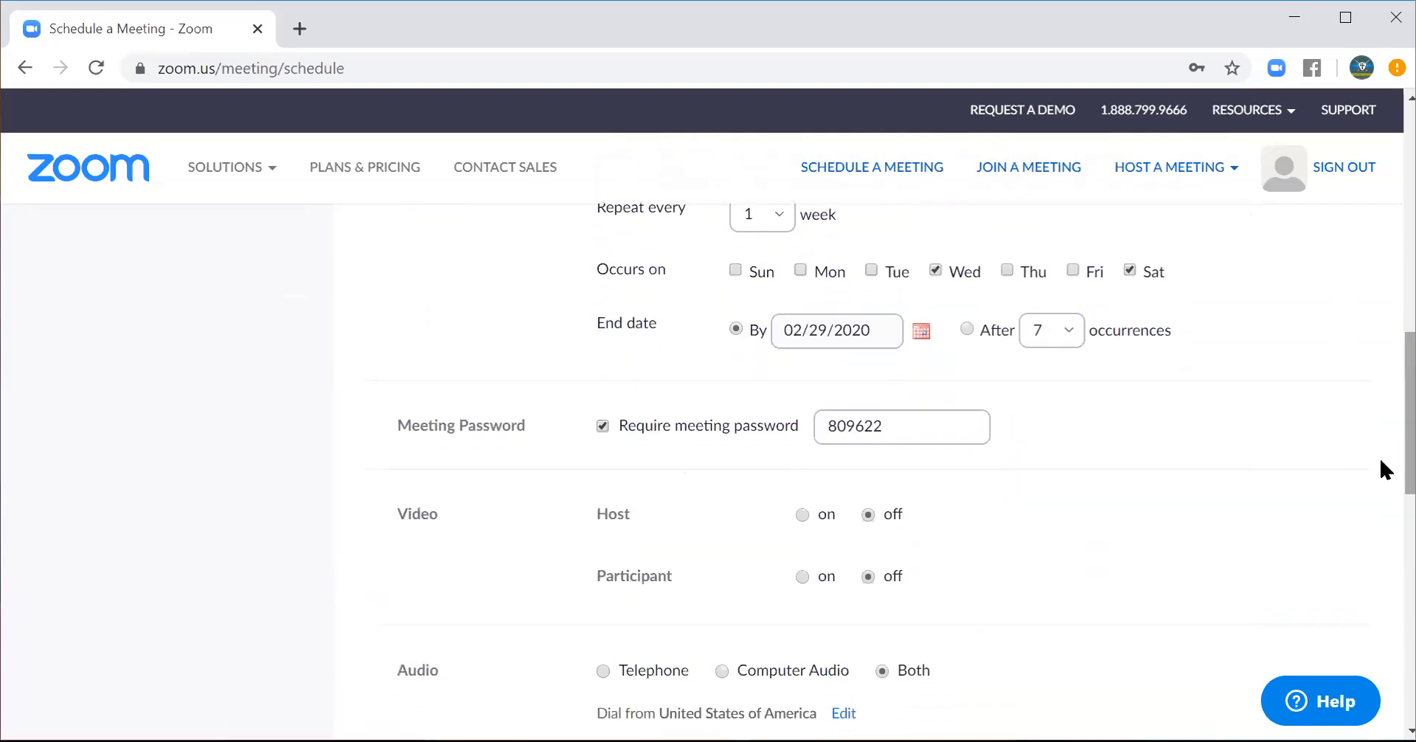
click(603, 427)
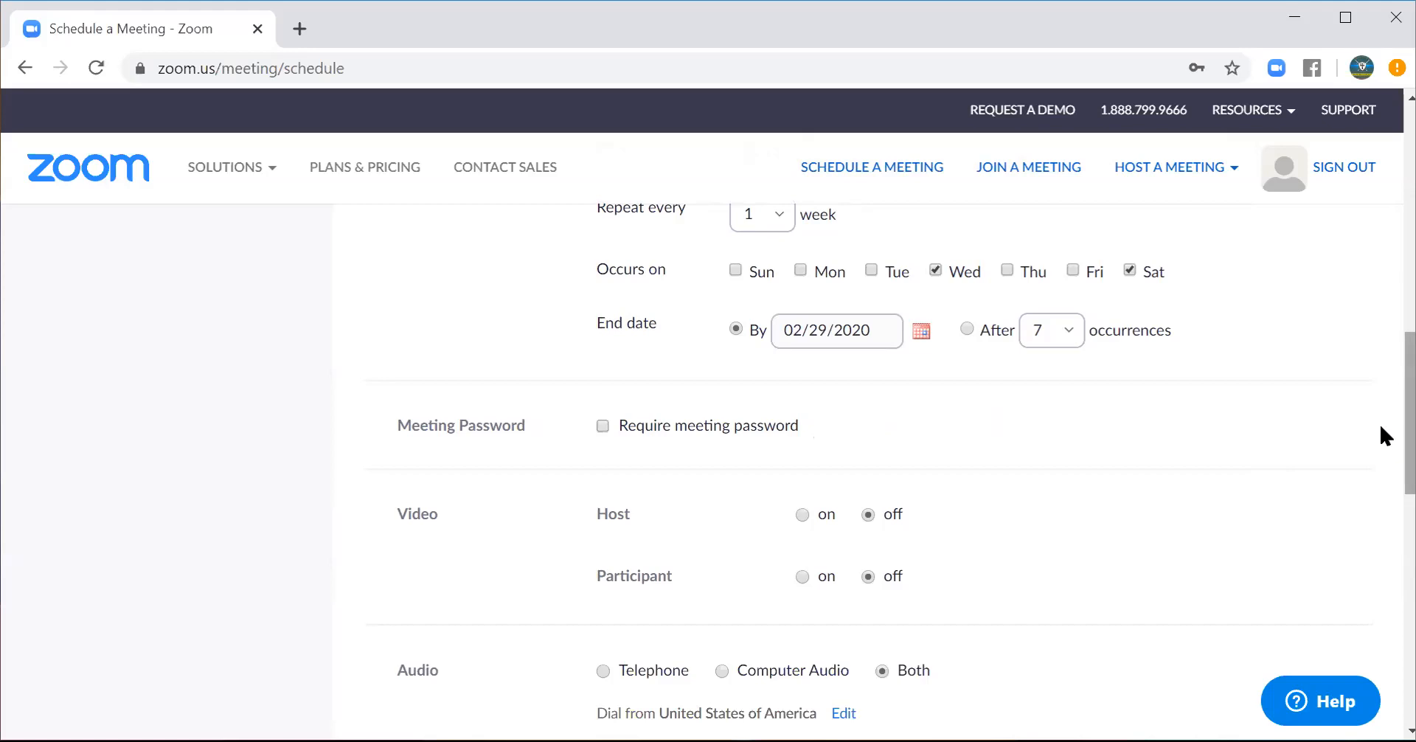
- Enable join before host, mute upon entry, waiting room and automatic local recording, and save the meeting
scroll(1379, 457, down, 3)
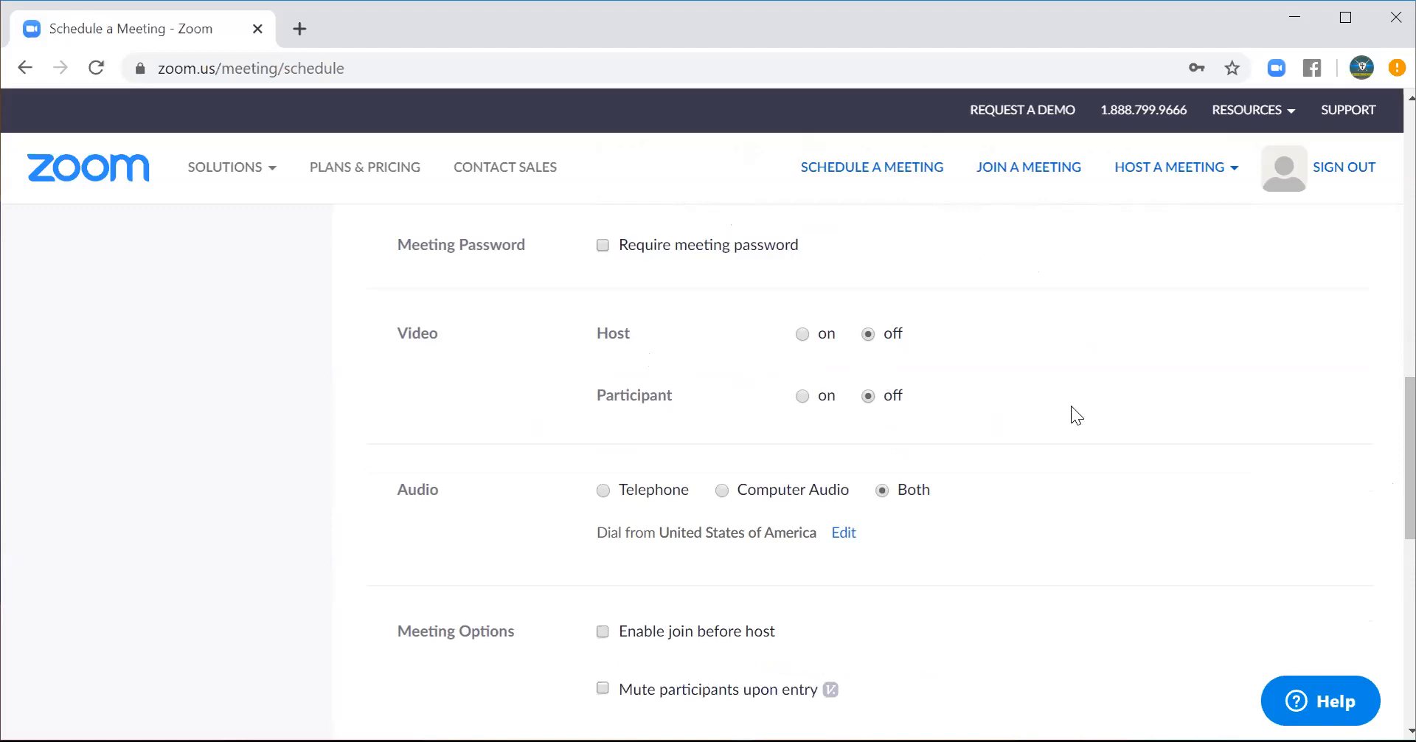
scroll(1379, 429, down, 1)
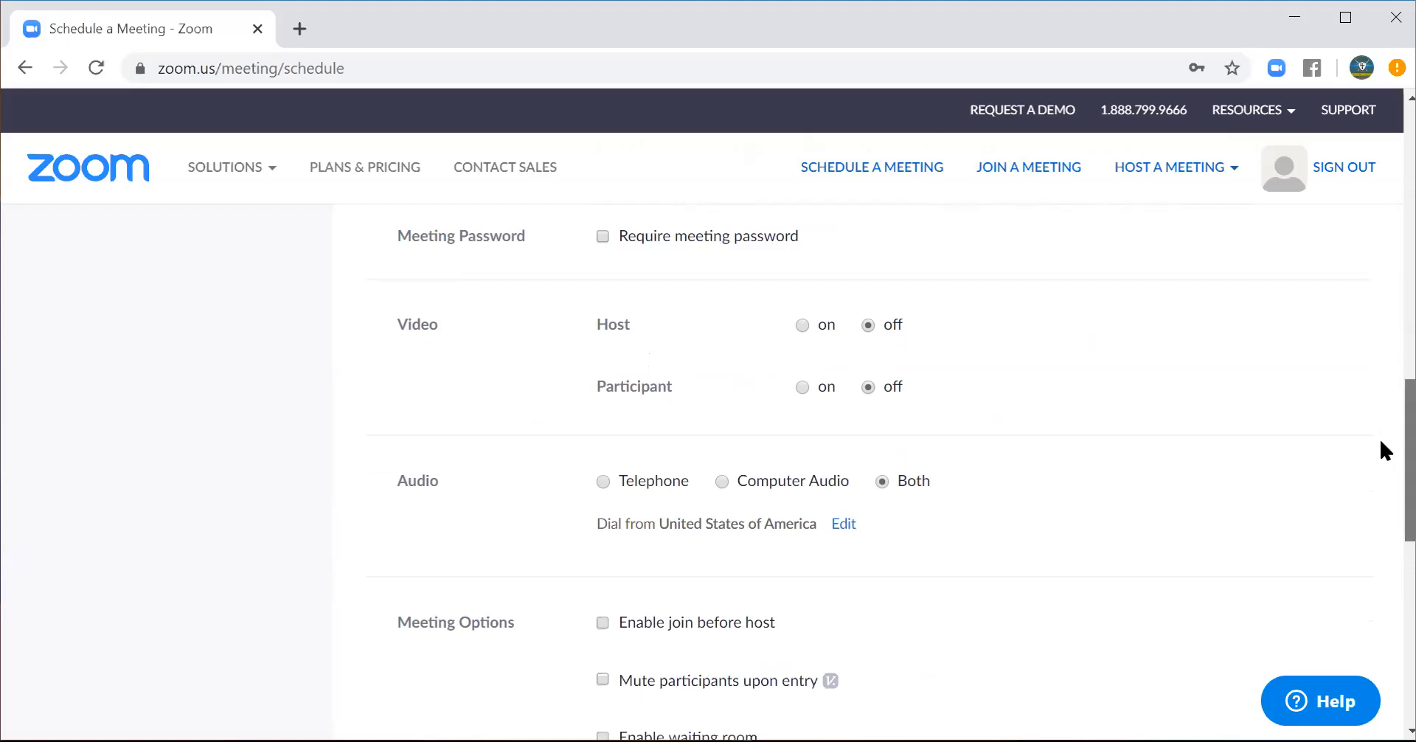
scroll(1379, 476, down, 2)
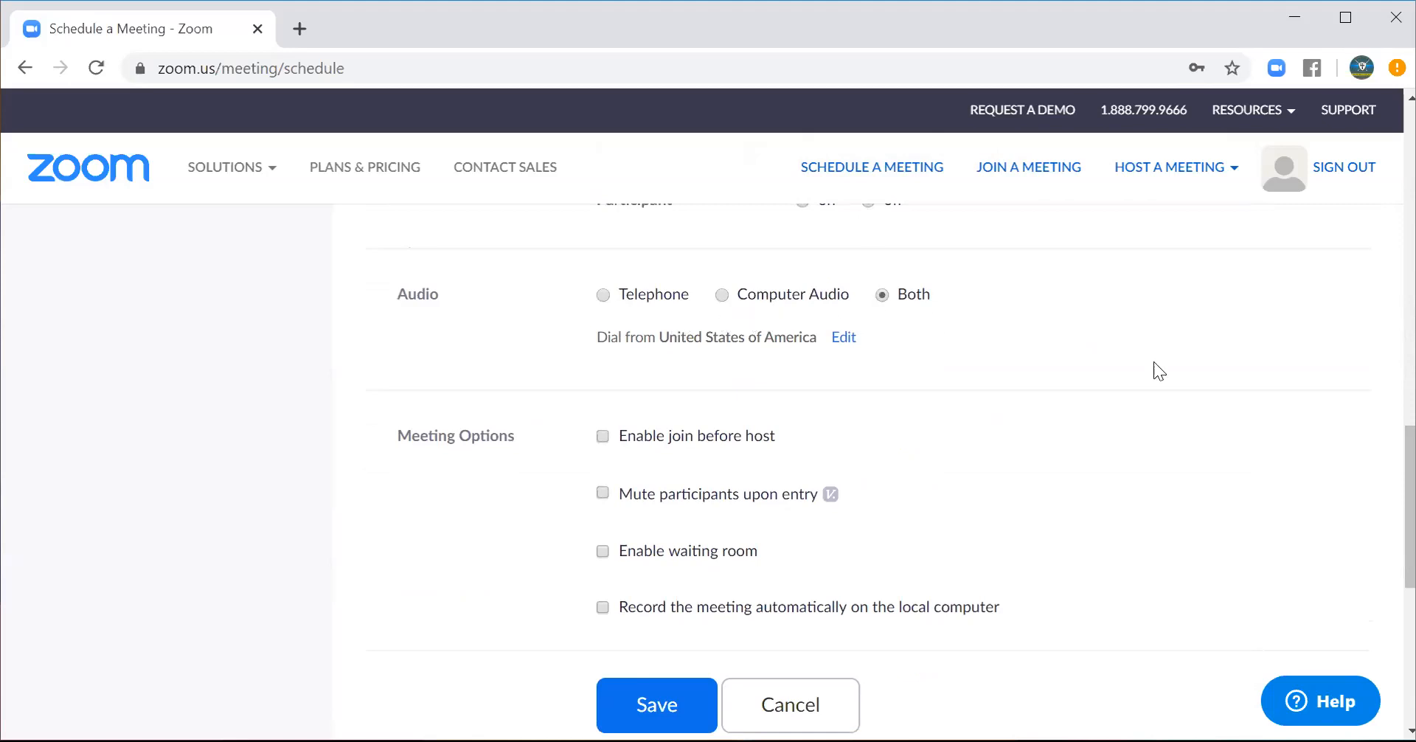
scroll(1379, 472, down, 1)
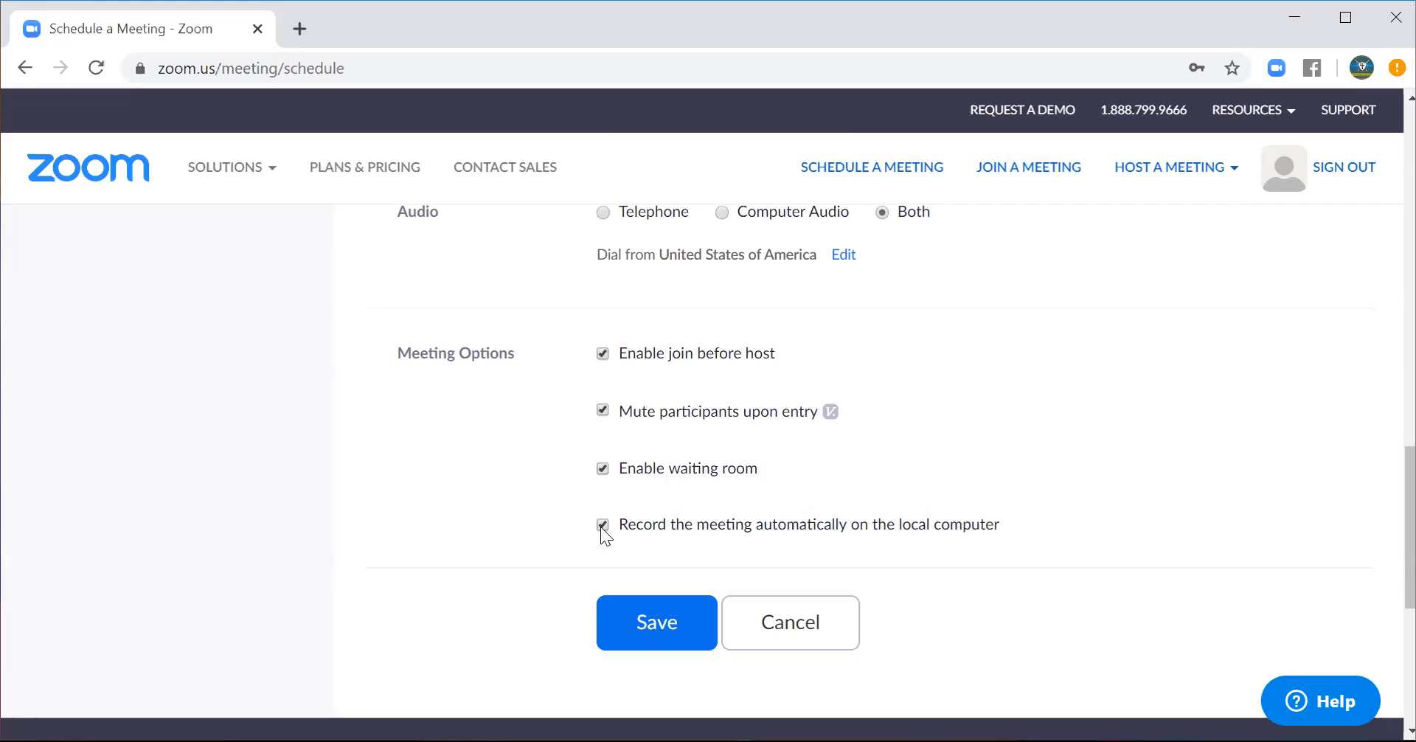
click(656, 627)
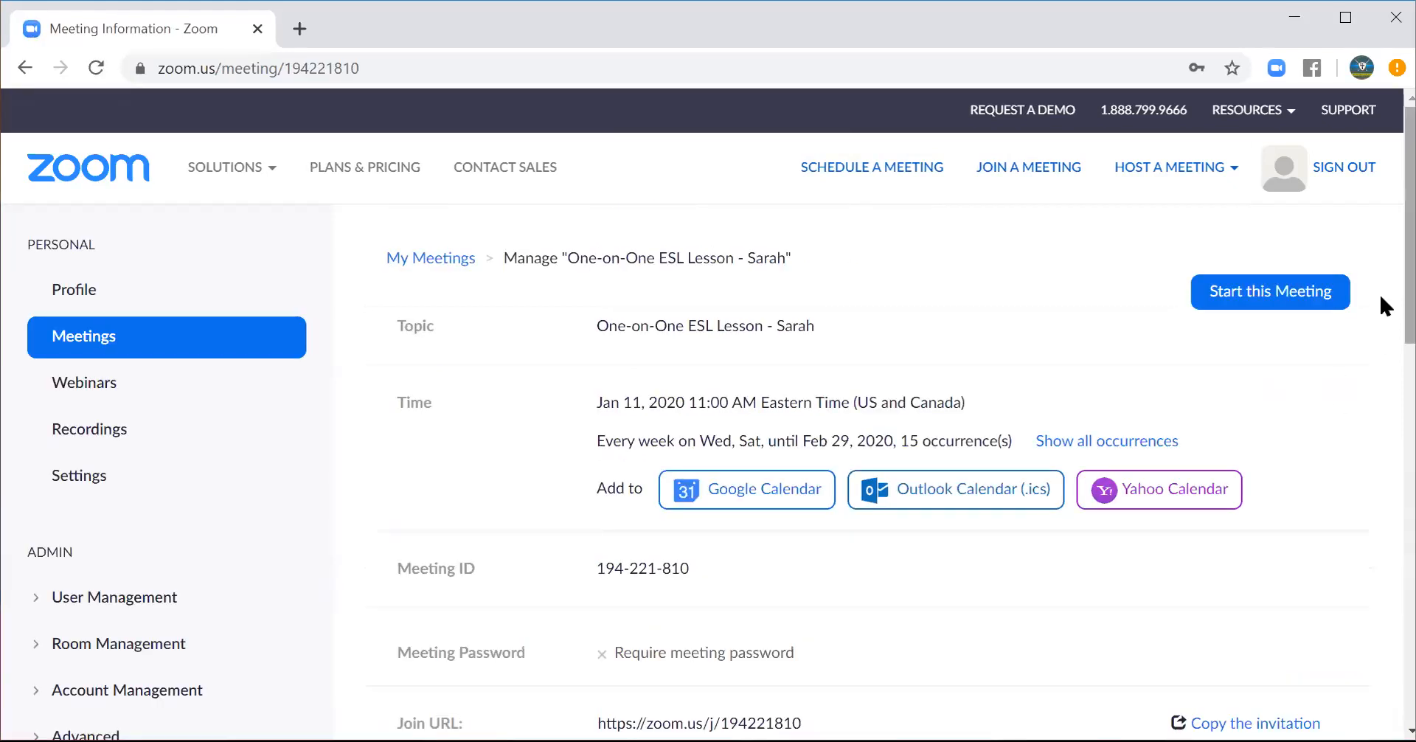
- Show all occurrences of the twice-weekly meeting and review its dates, meeting ID, join URL and options
scroll(1378, 307, down, 1)
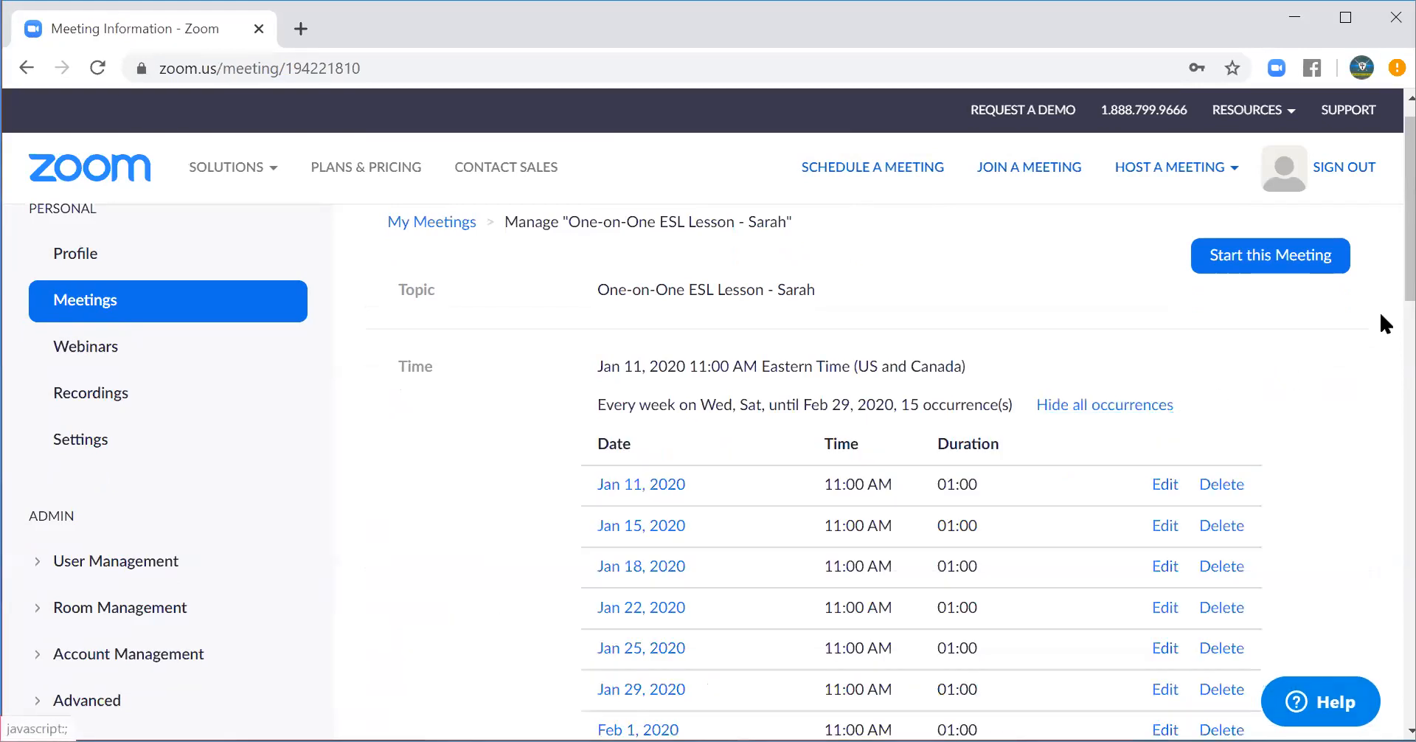
scroll(1385, 309, down, 1)
scroll(1385, 308, down, 4)
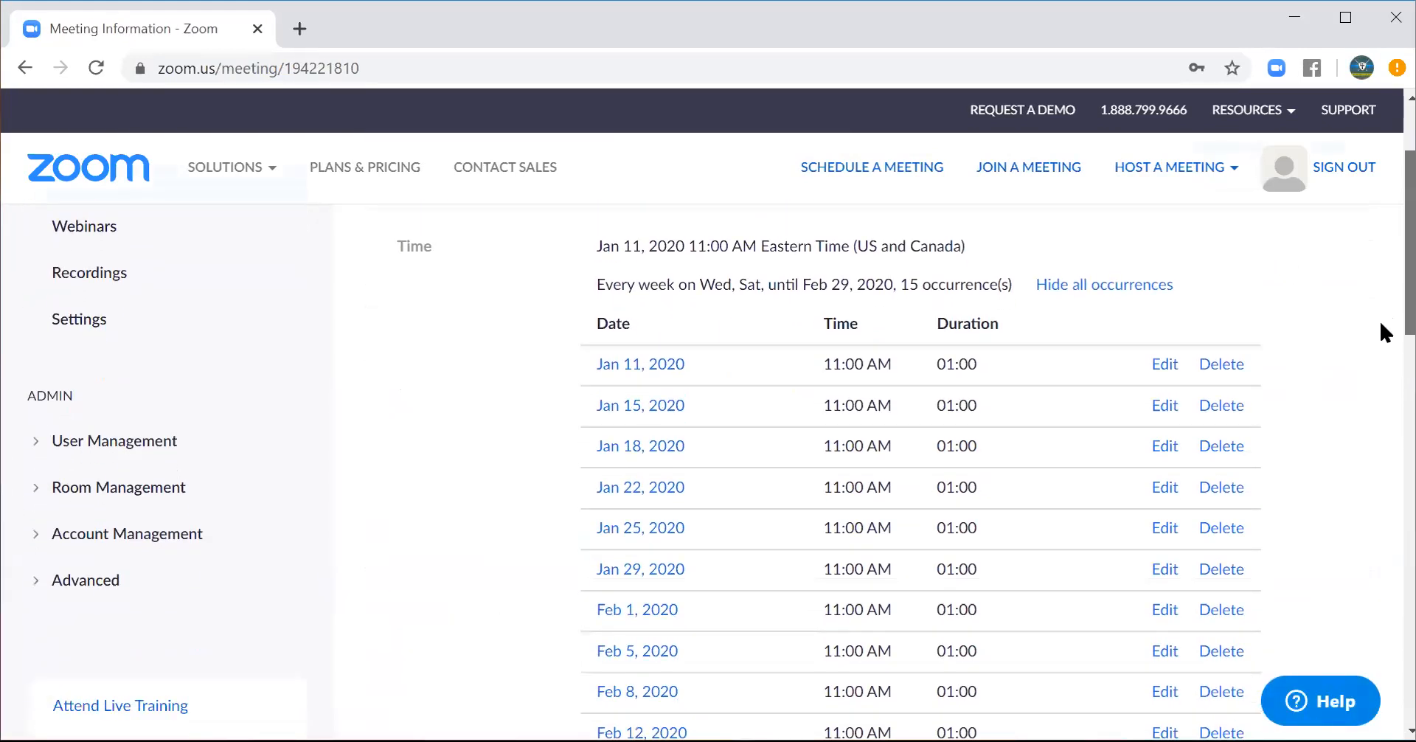
scroll(1379, 410, down, 1)
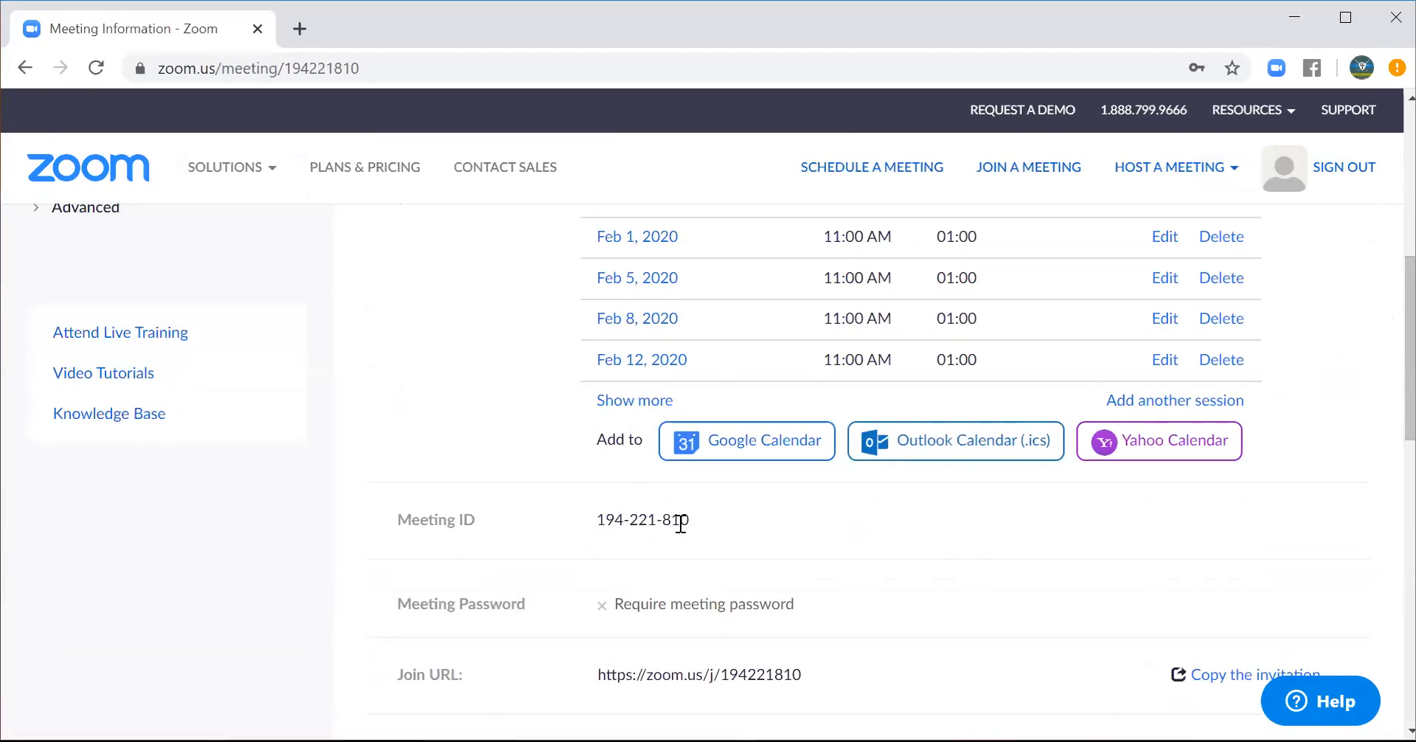
scroll(1382, 465, down, 4)
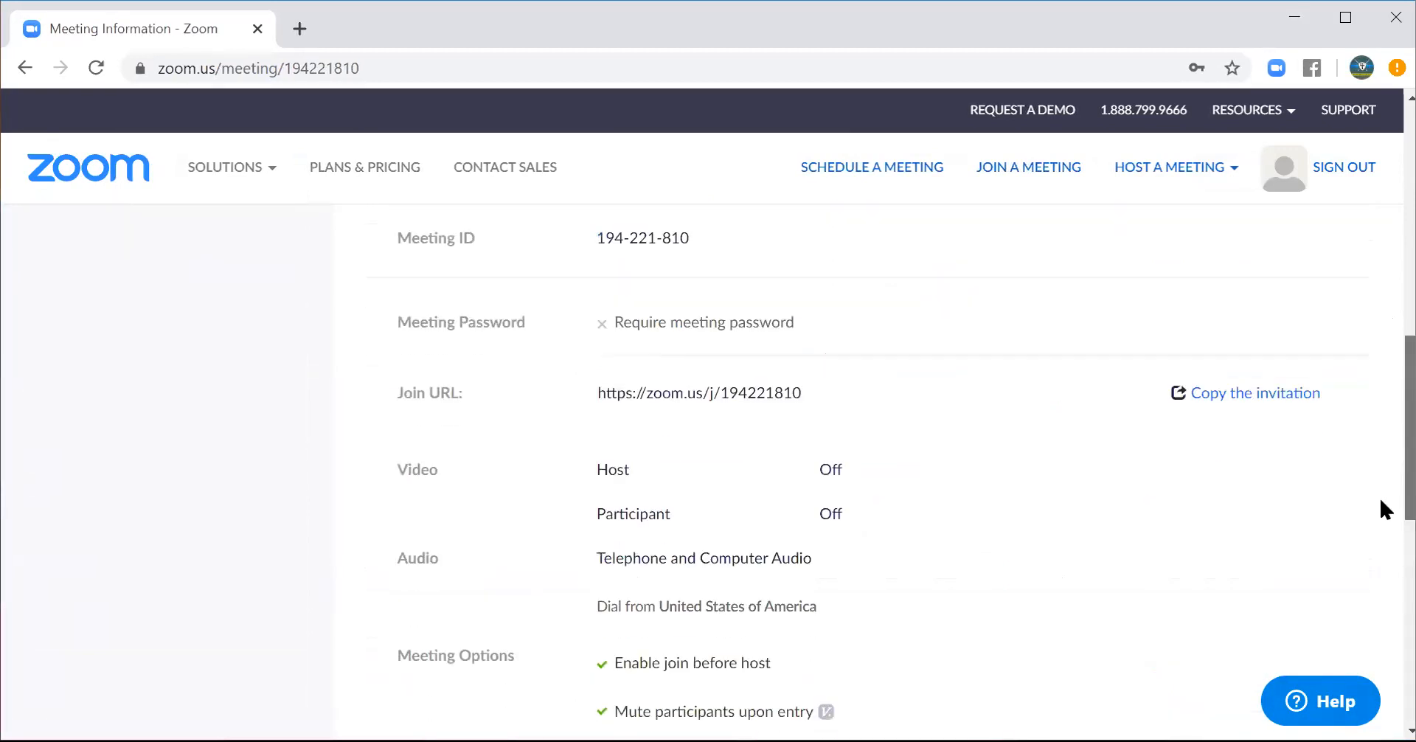
scroll(1382, 443, up, 5)
scroll(1384, 443, down, 4)
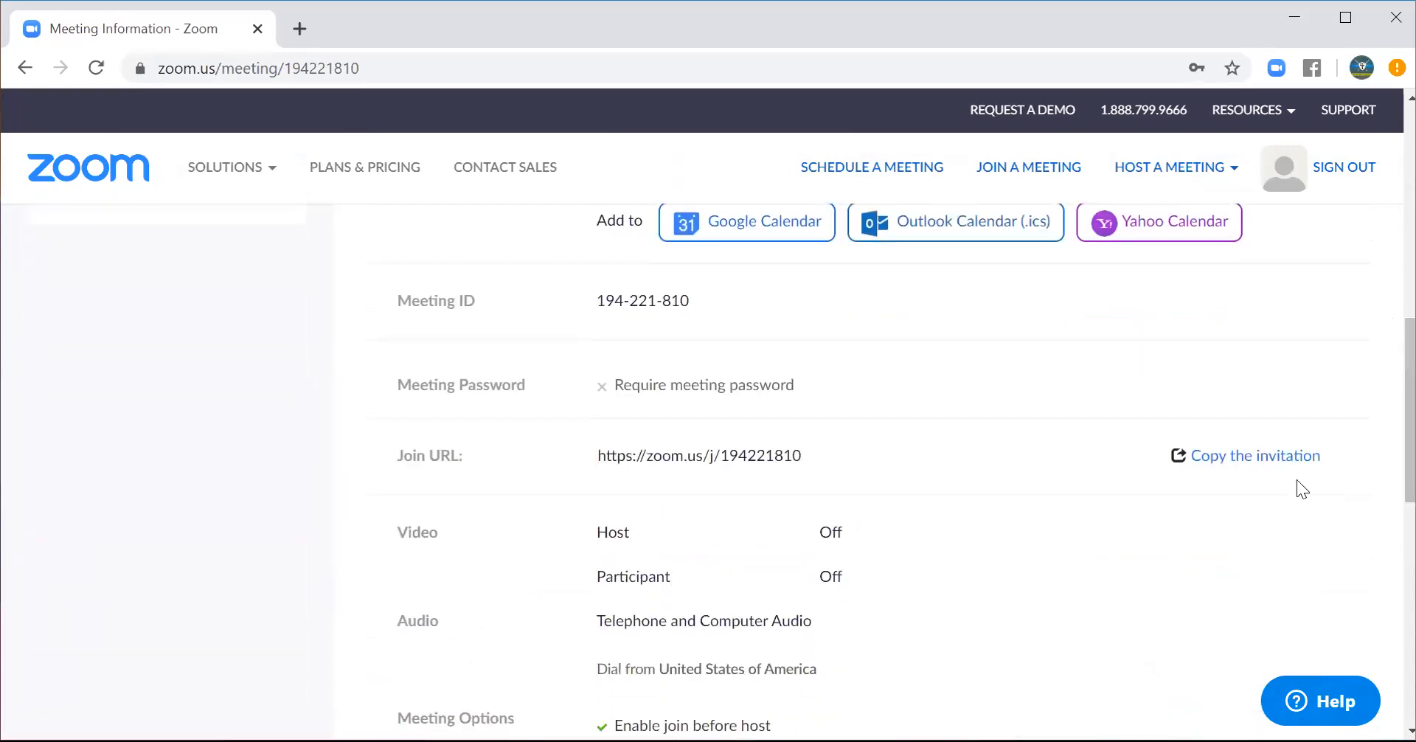
- Review the full invitation for the twice-weekly ESL lesson and copy it for sharing
click(1280, 456)
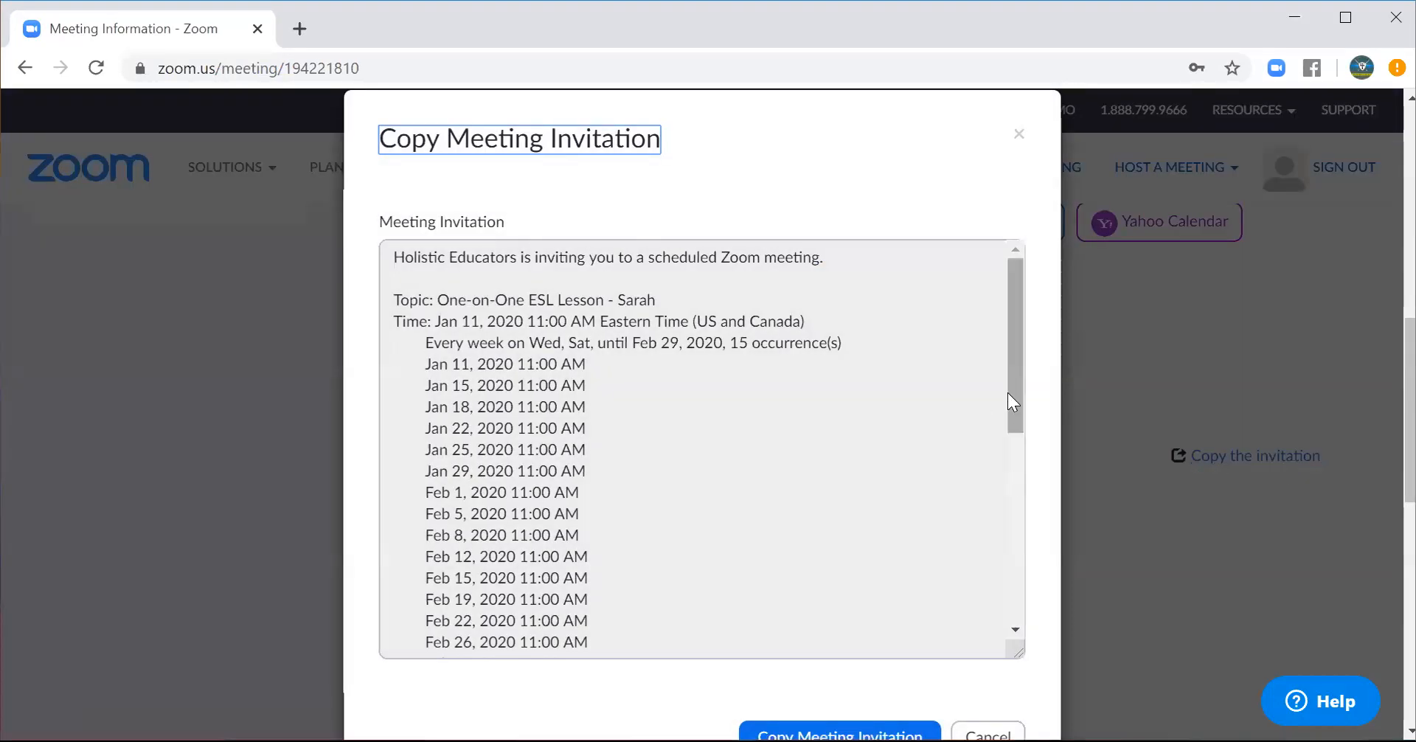
click(1012, 391)
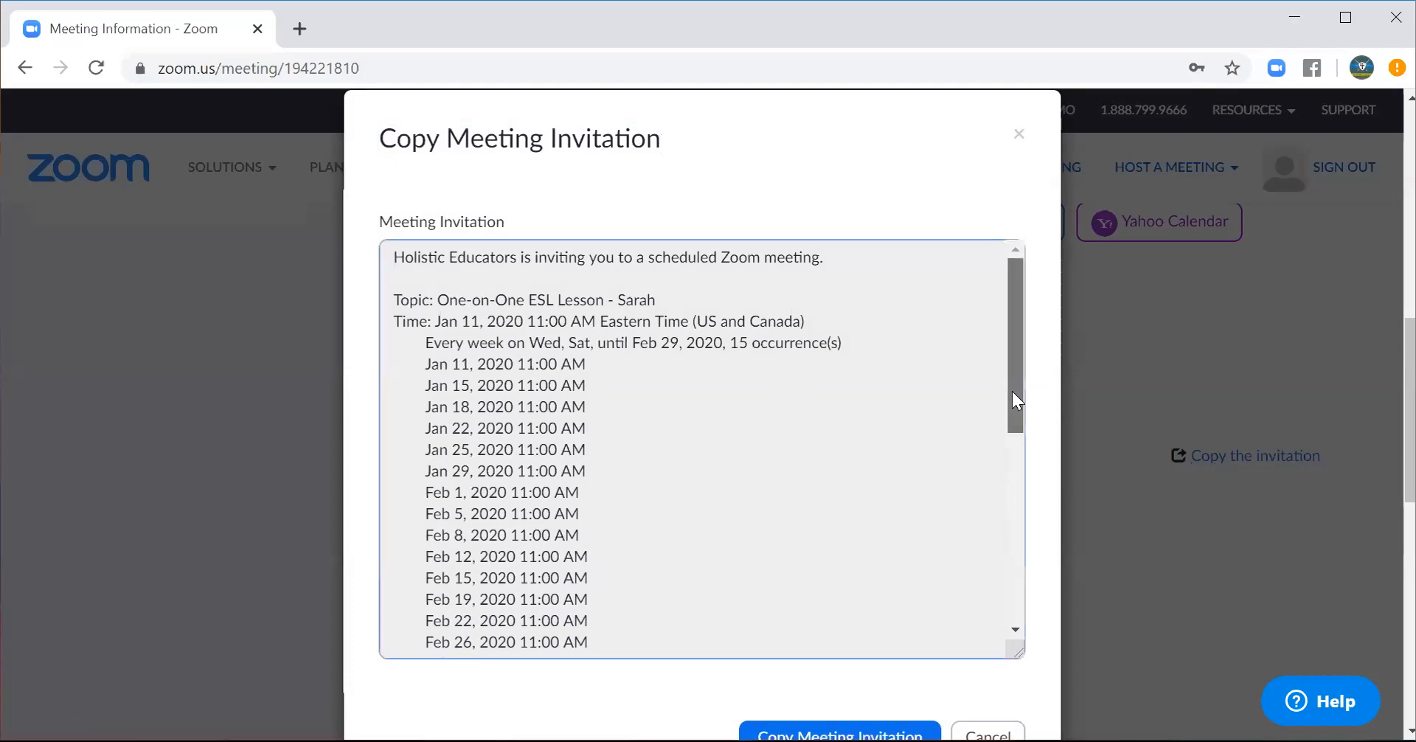
drag(1012, 391, 1025, 497)
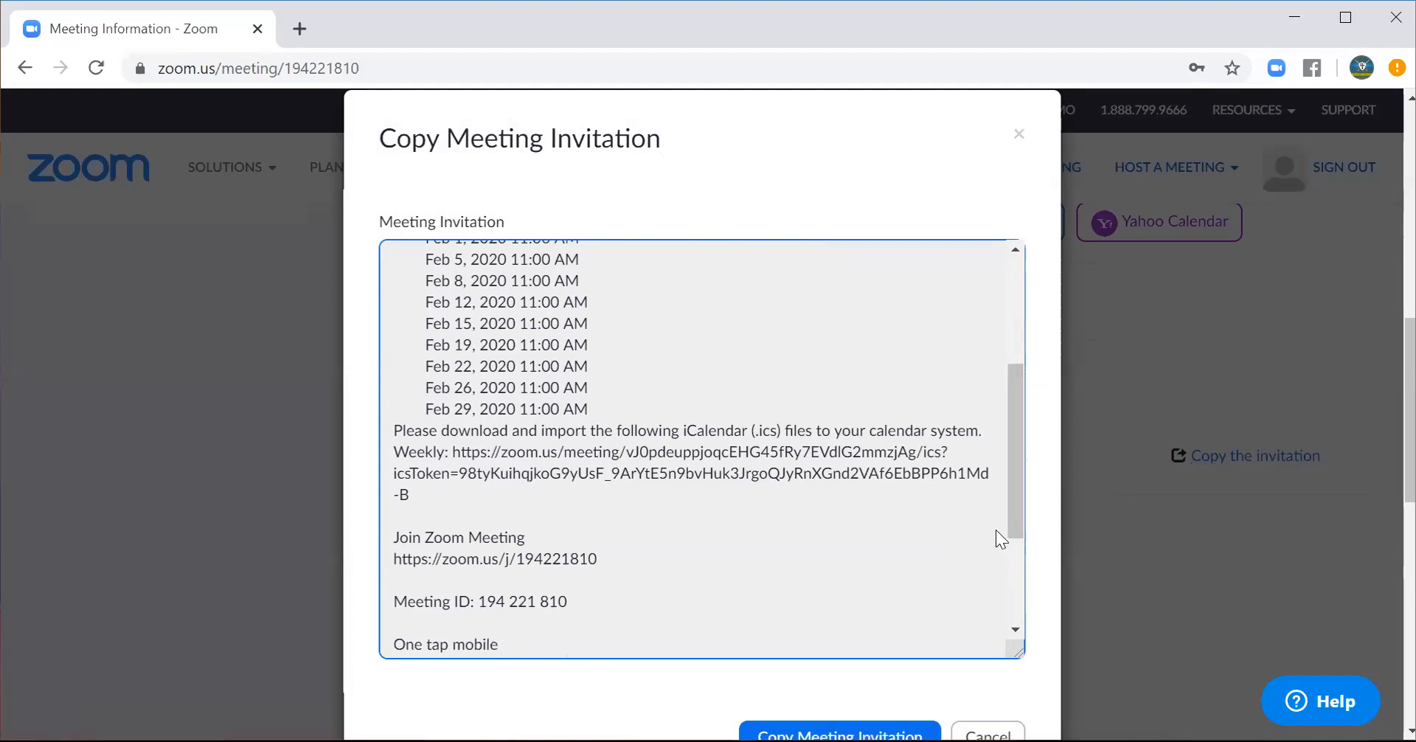
drag(1012, 515, 1019, 585)
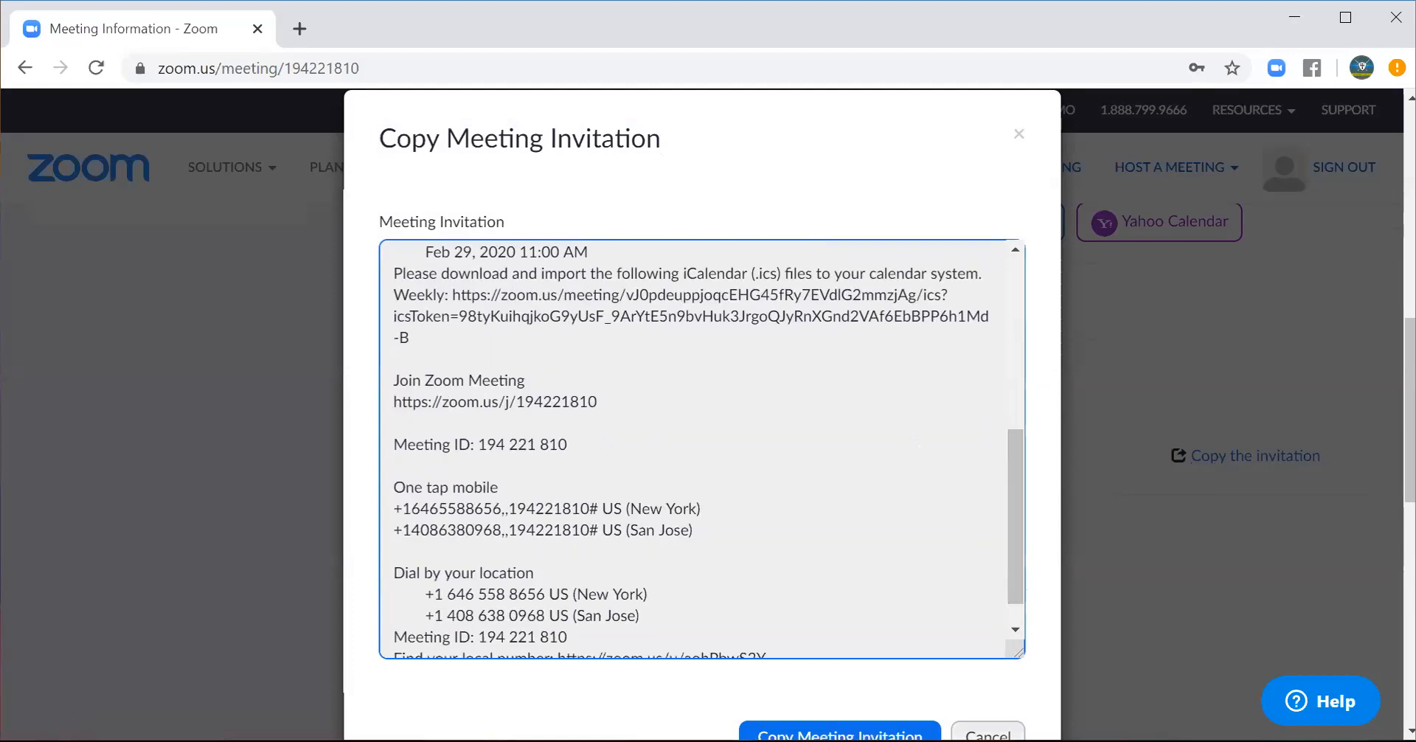
click(839, 734)
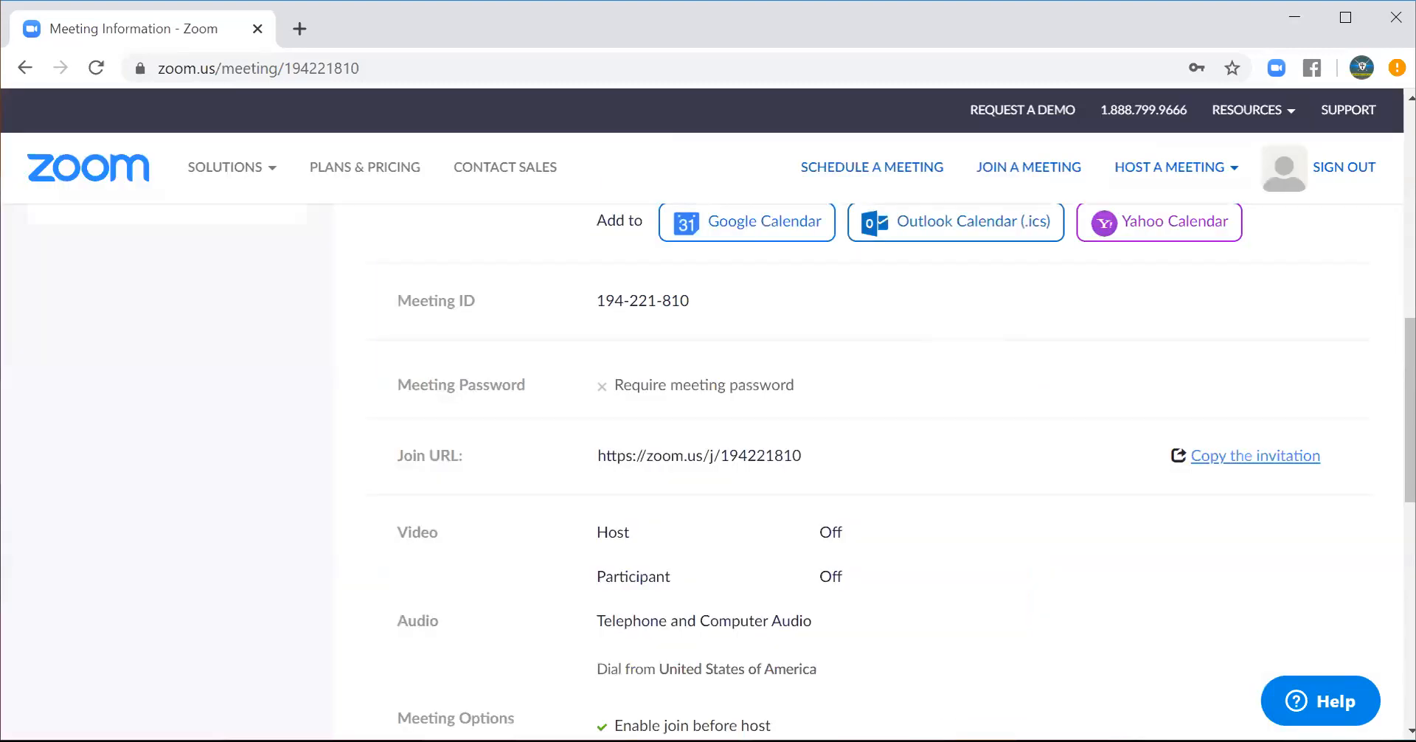
- Return to the list of upcoming meetings and review the scheduled recurring lessons of both students
scroll(1380, 449, down, 4)
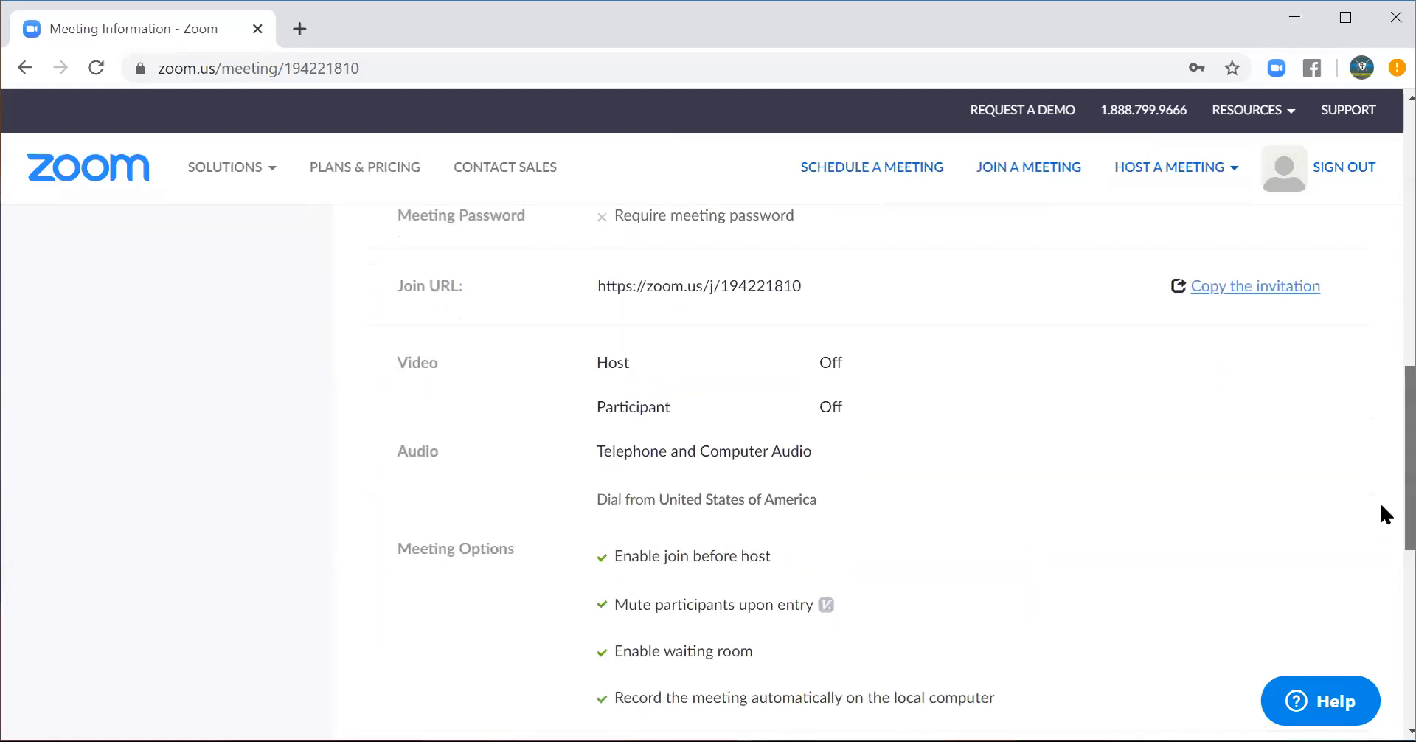
scroll(1380, 543, up, 12)
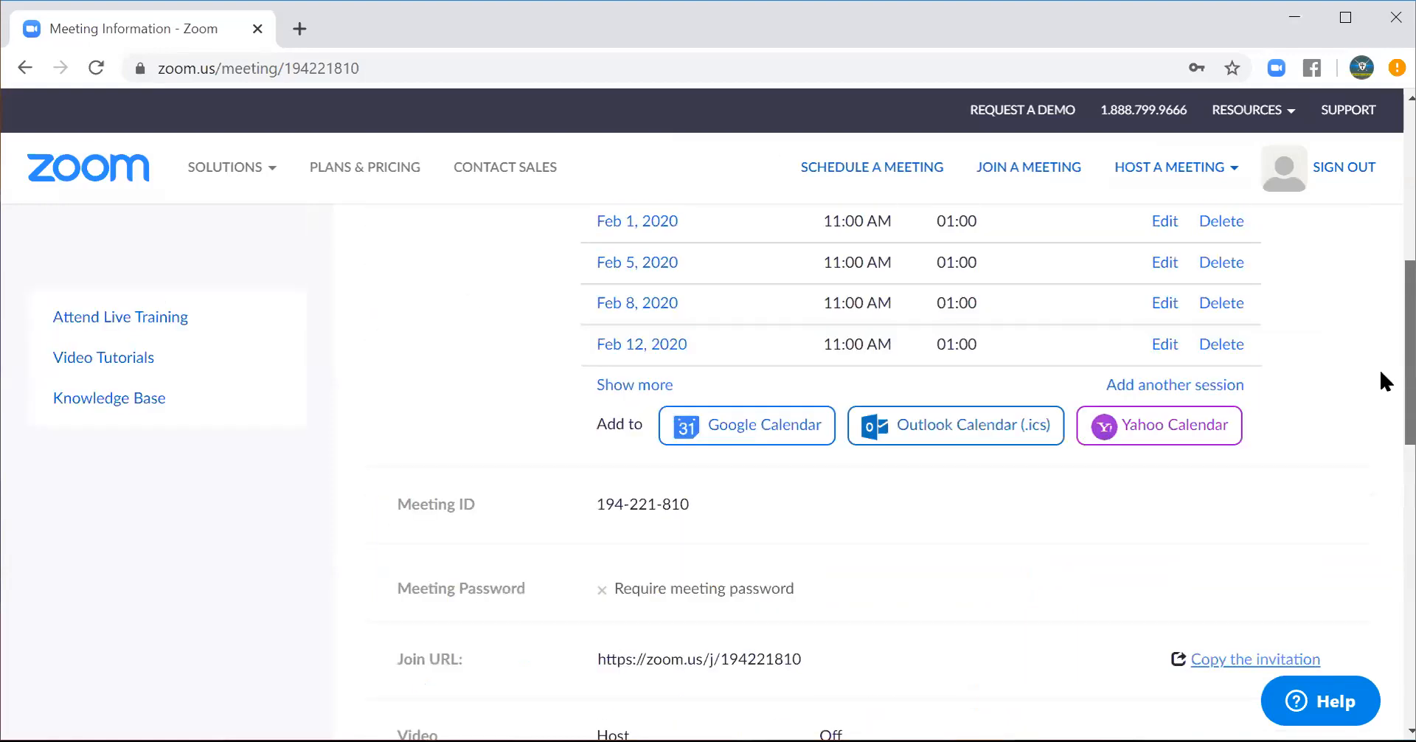
scroll(1379, 285, up, 2)
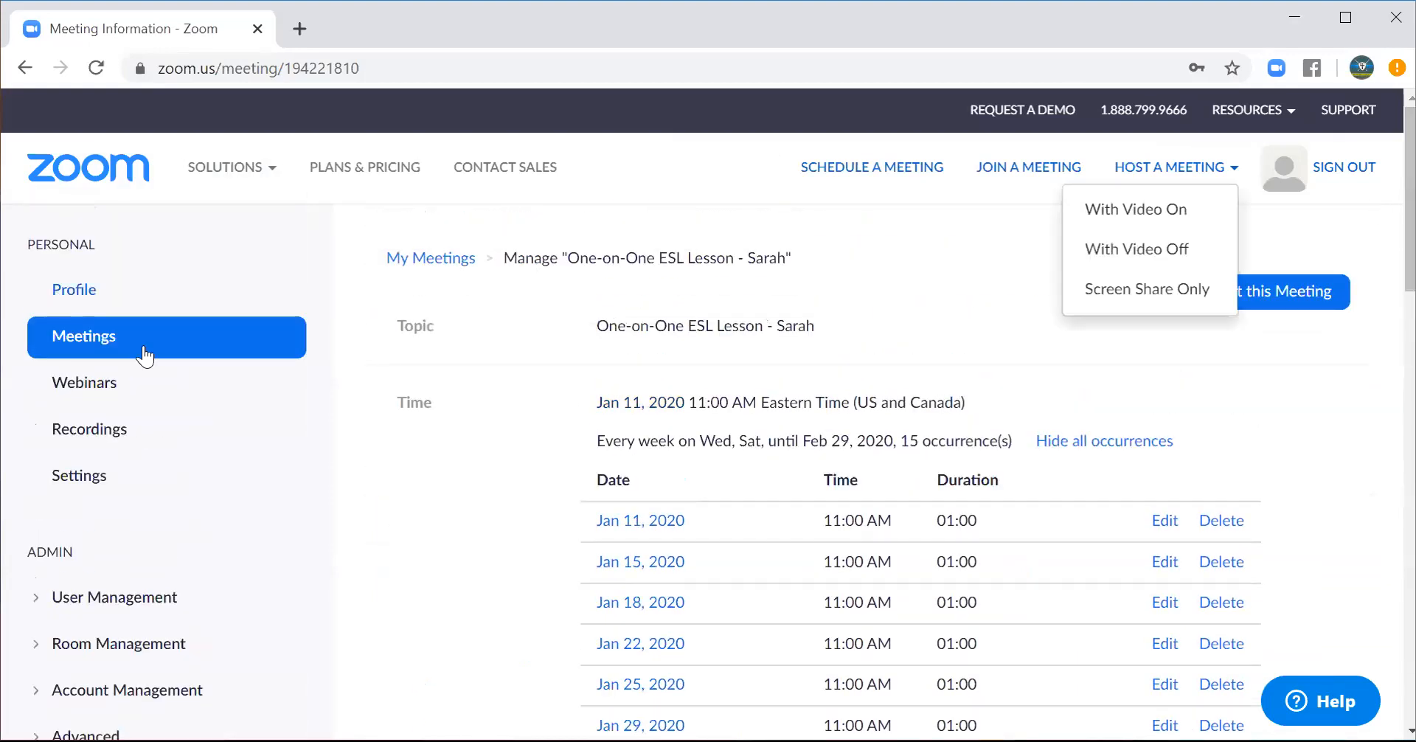
click(84, 350)
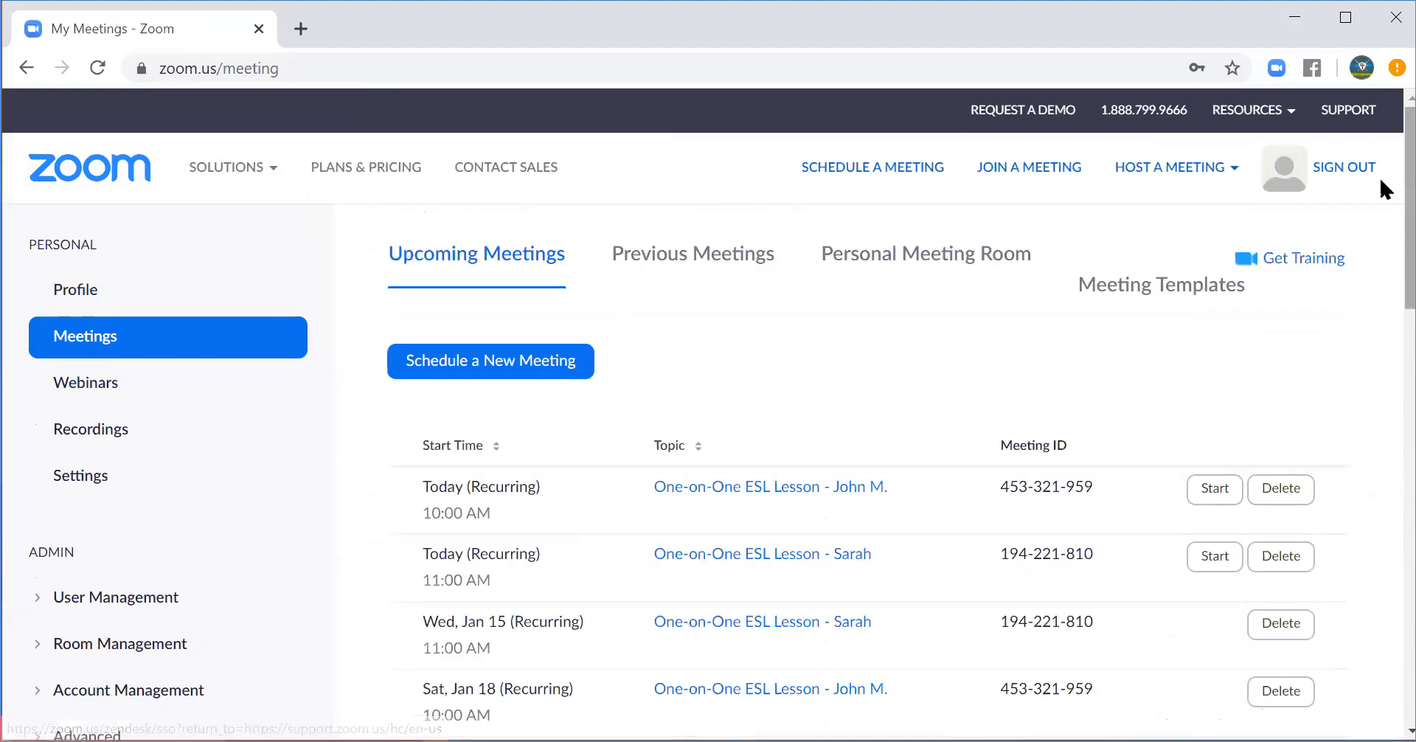
right_click(1379, 216)
click(1379, 214)
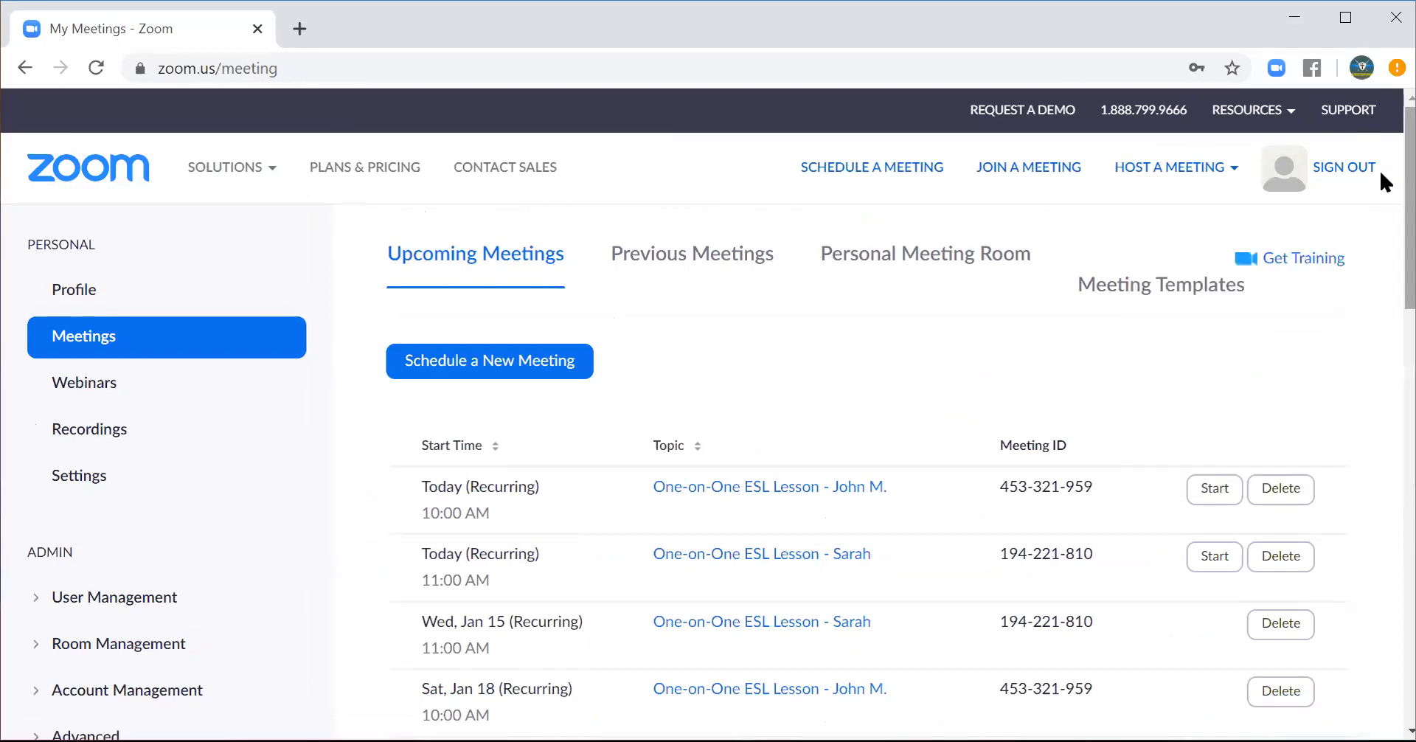
scroll(1379, 210, down, 2)
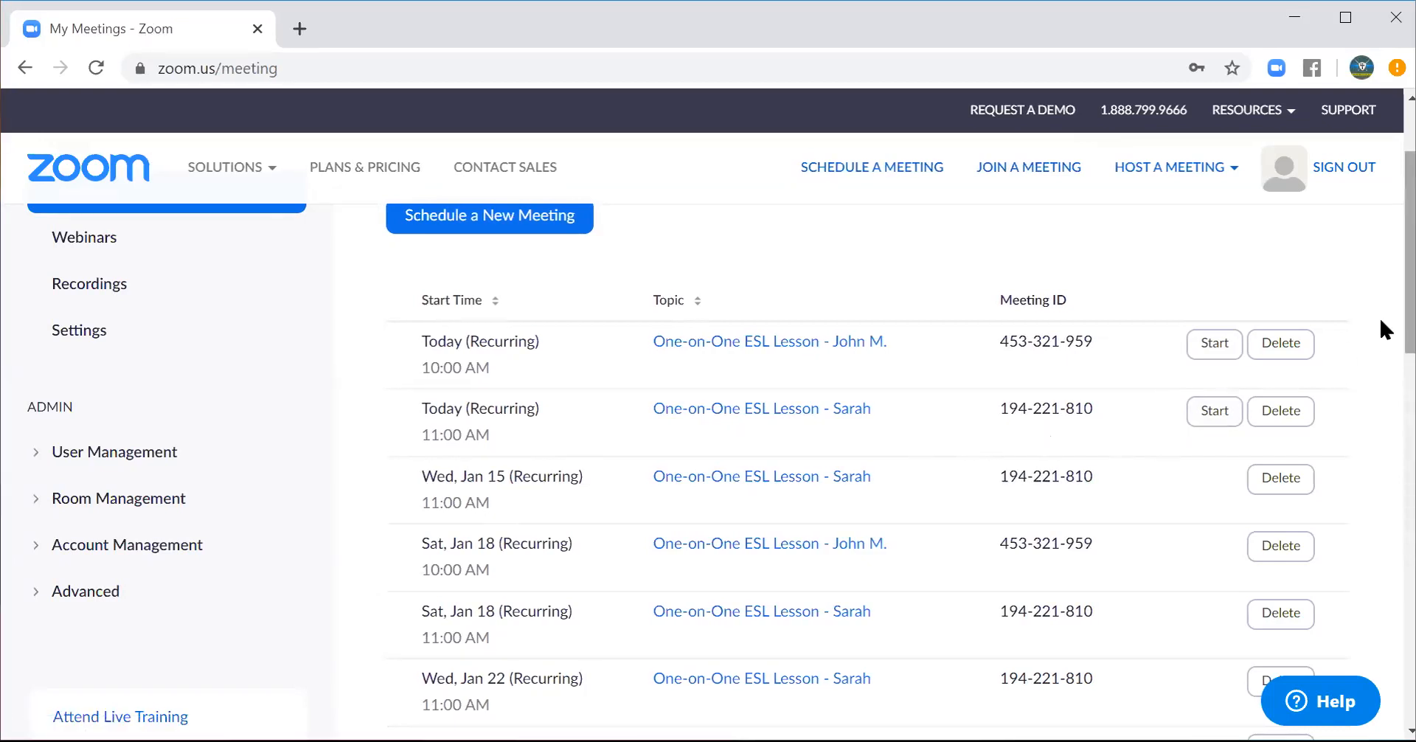
right_click(1379, 345)
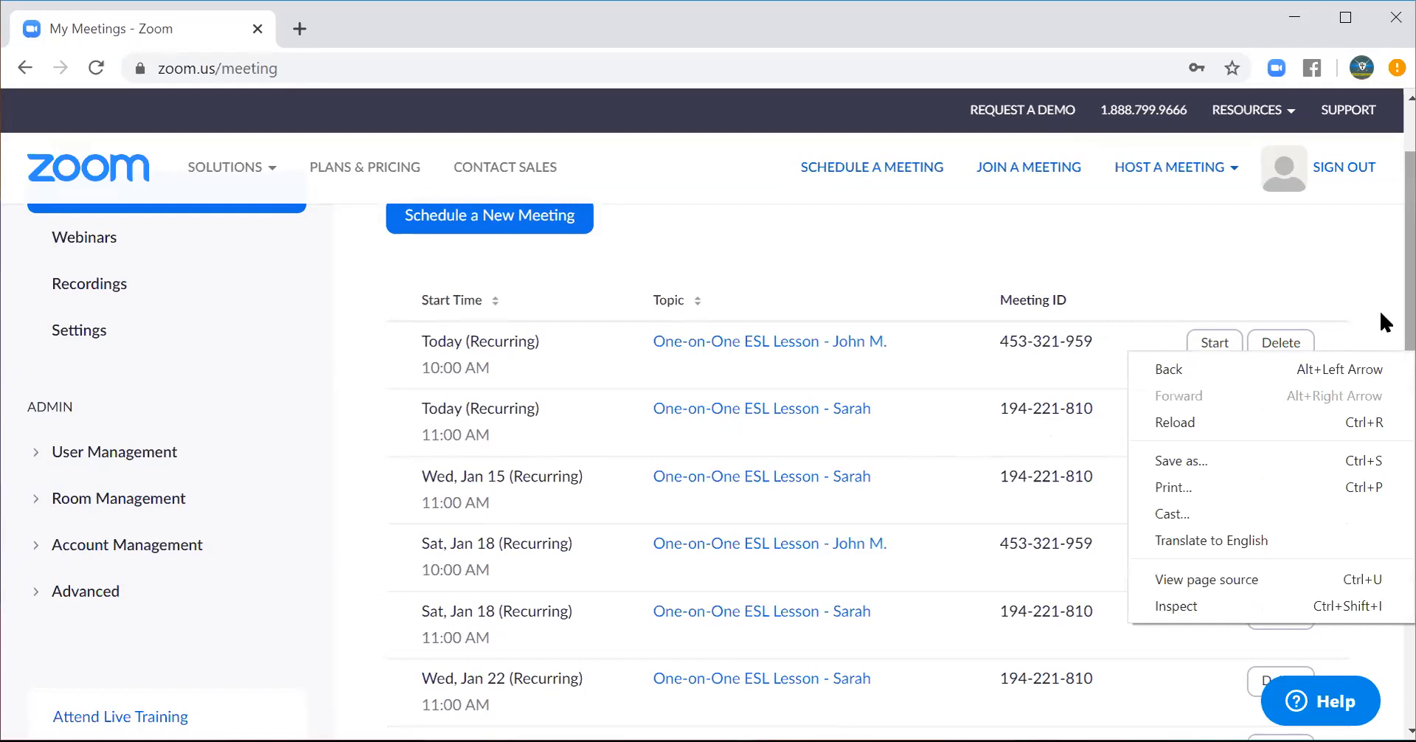
click(1379, 308)
scroll(1378, 324, down, 1)
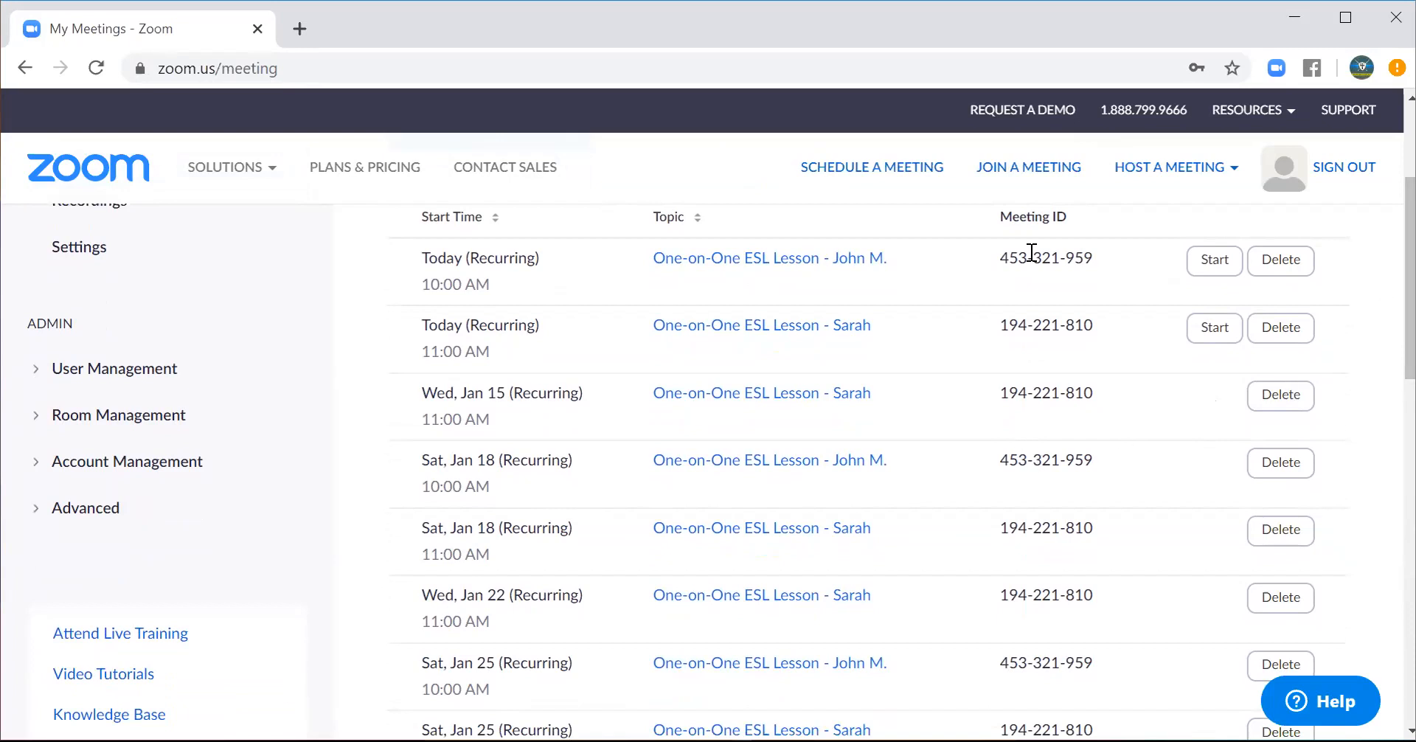
- Highlight and compare the meeting IDs of the weekly student's first three Saturday 10:00 AM lessons
drag(998, 259, 1090, 261)
drag(1001, 460, 1099, 464)
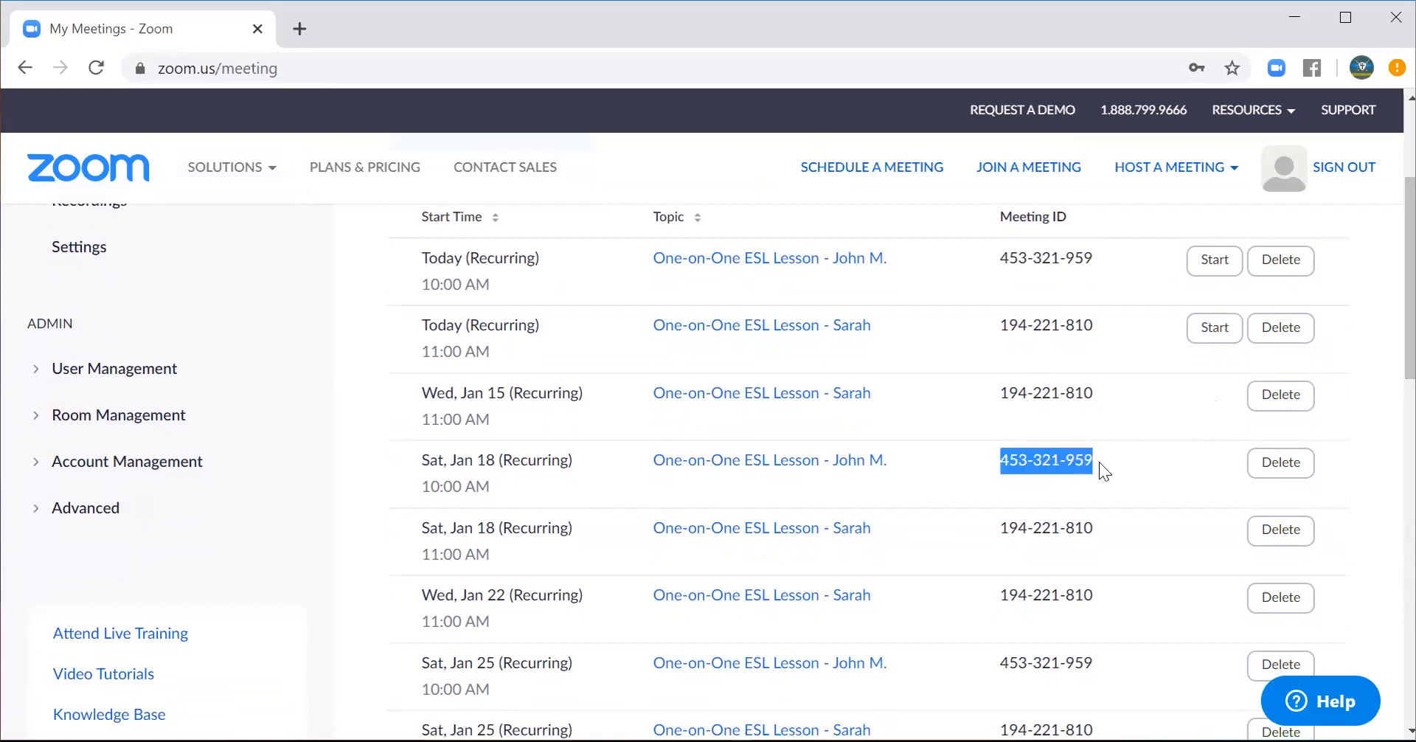
drag(1001, 663, 1107, 676)
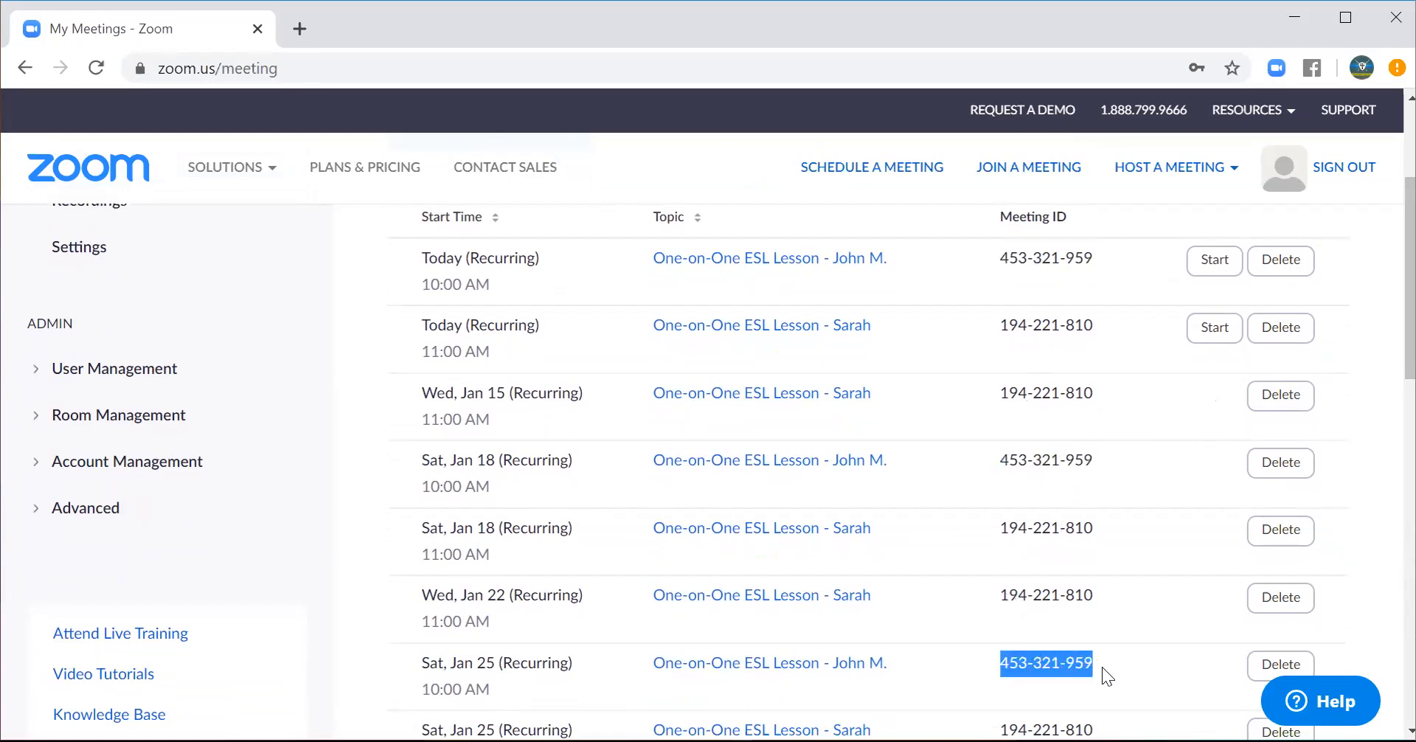
- Compare the meeting IDs of the twice-weekly student's 11:00 AM lessons and look through the remaining upcoming occurrences
click(997, 326)
right_click(1062, 324)
click(1011, 328)
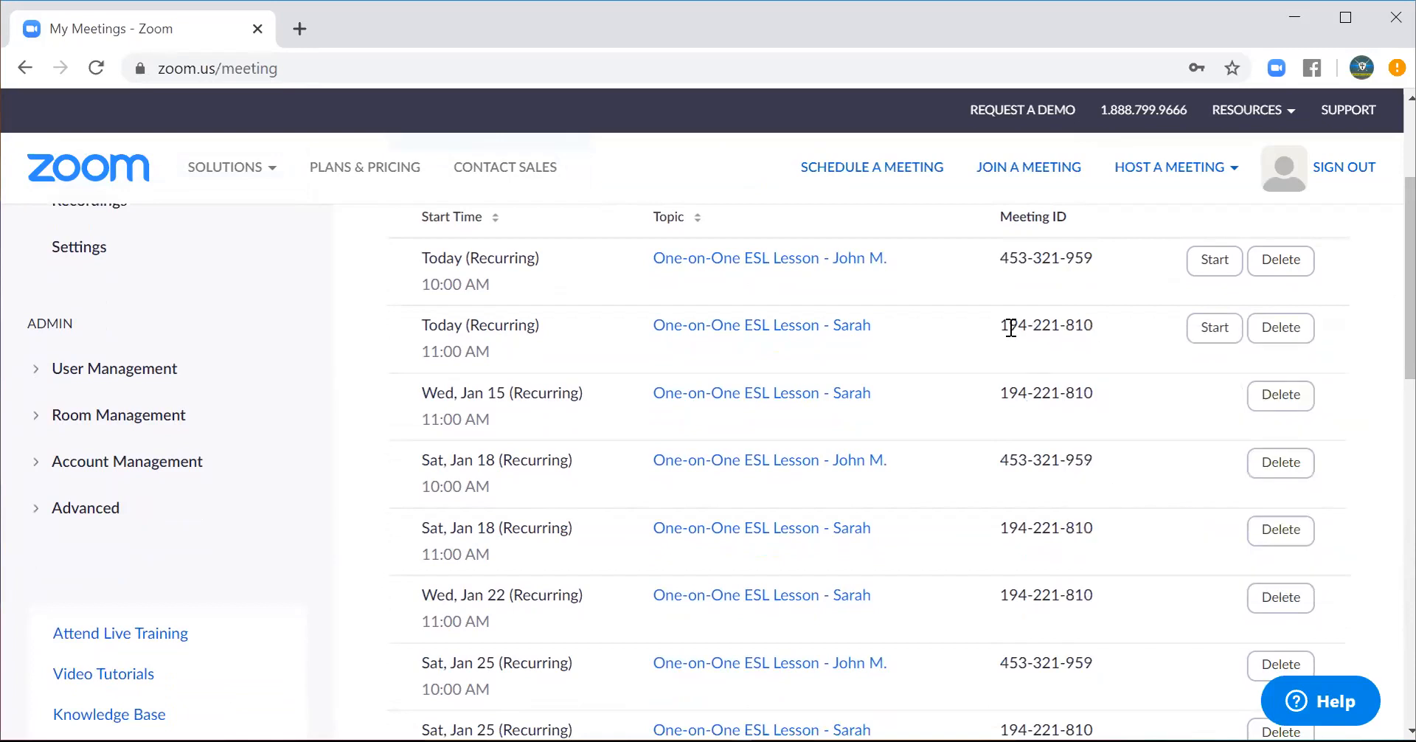
drag(1010, 328, 1050, 327)
drag(1003, 391, 1074, 394)
drag(1007, 524, 1093, 528)
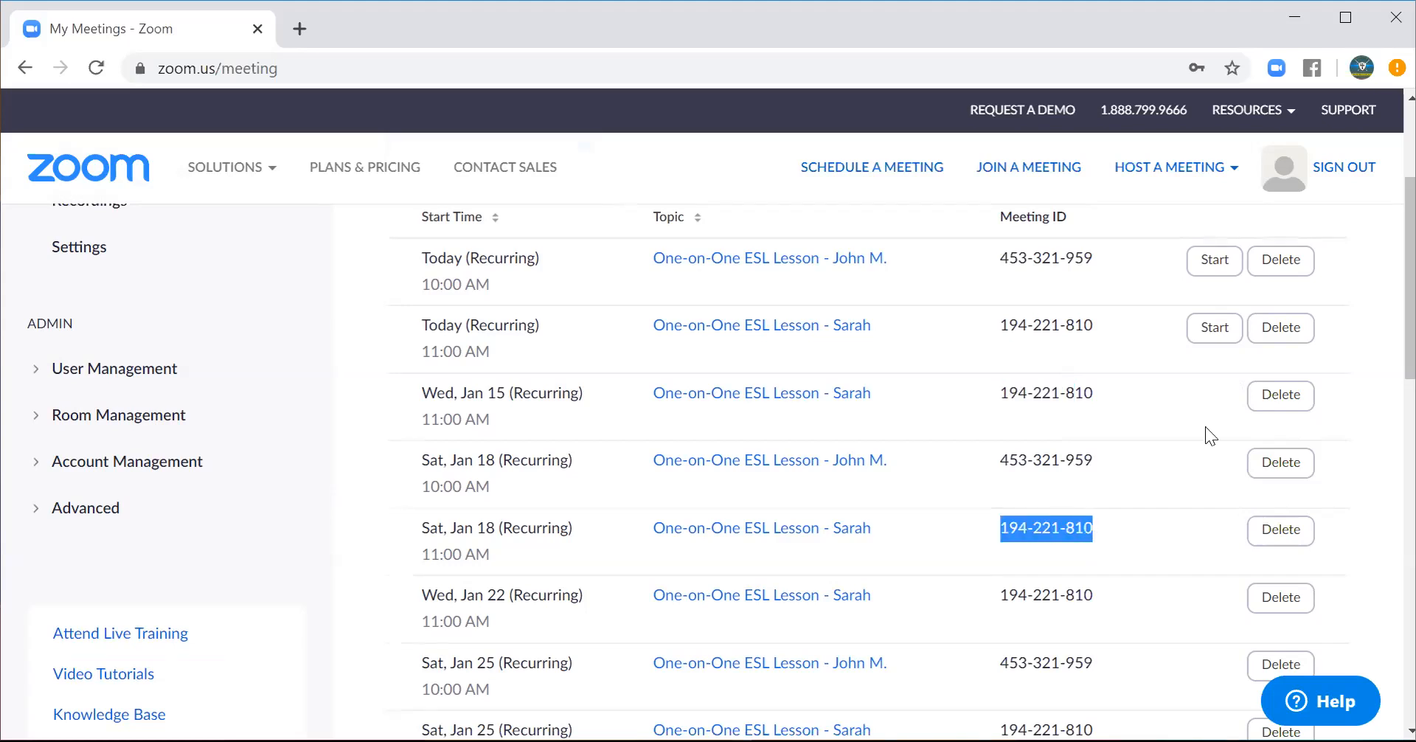
scroll(1380, 347, down, 2)
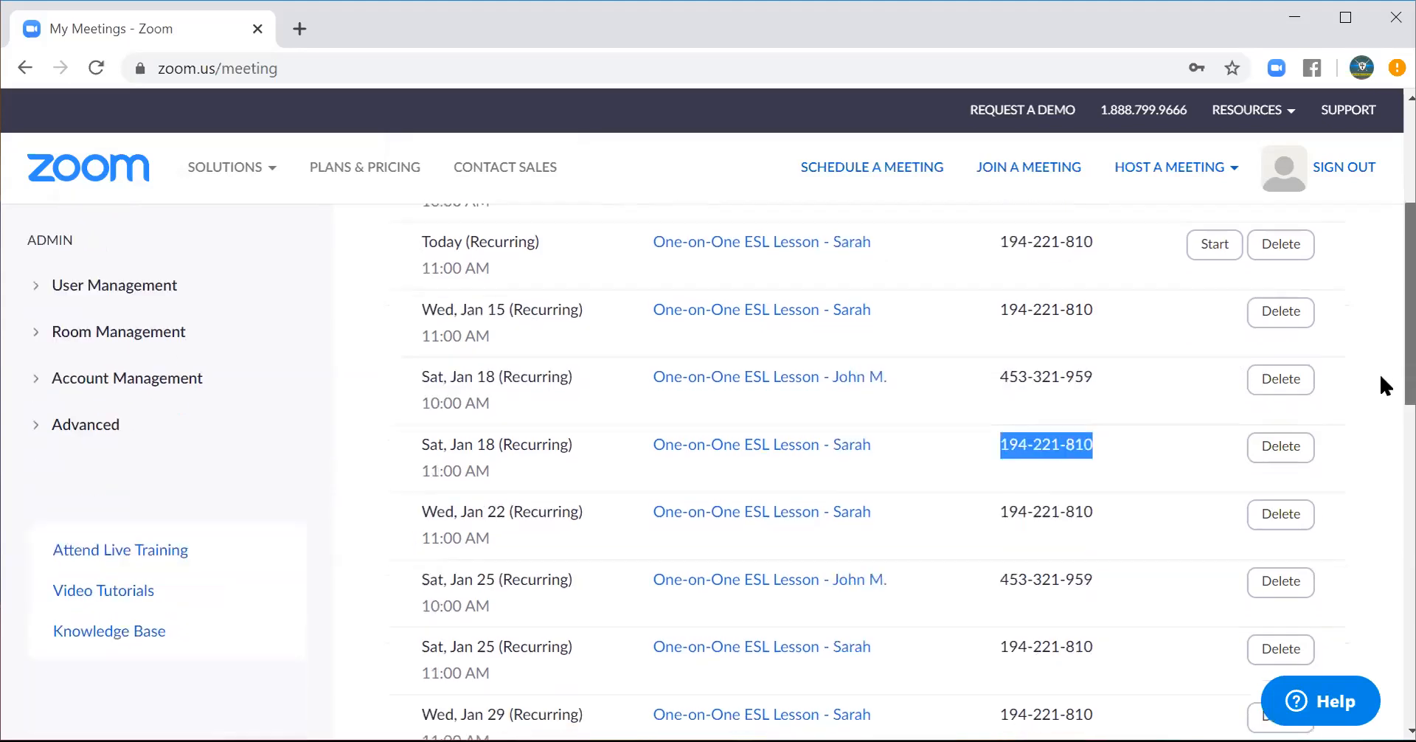
scroll(1380, 422, down, 3)
scroll(1381, 480, up, 8)
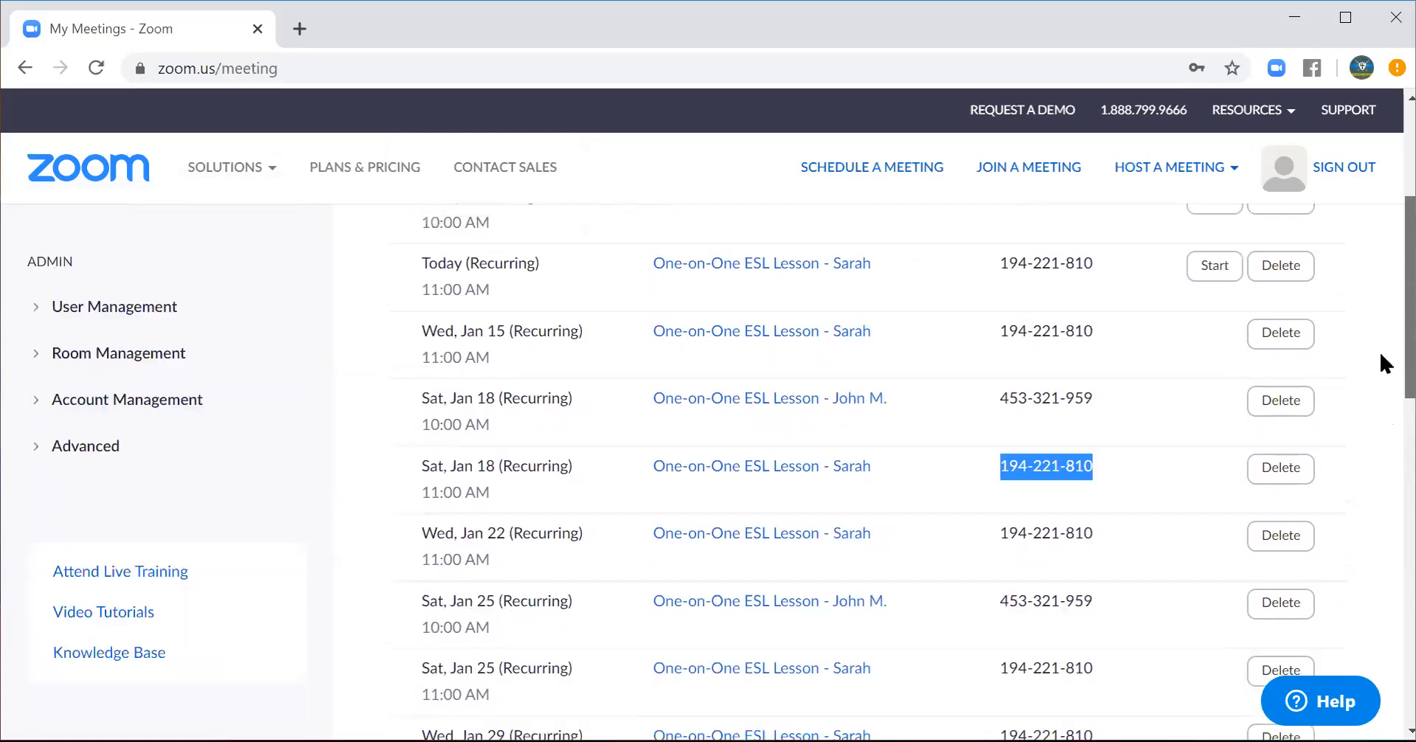